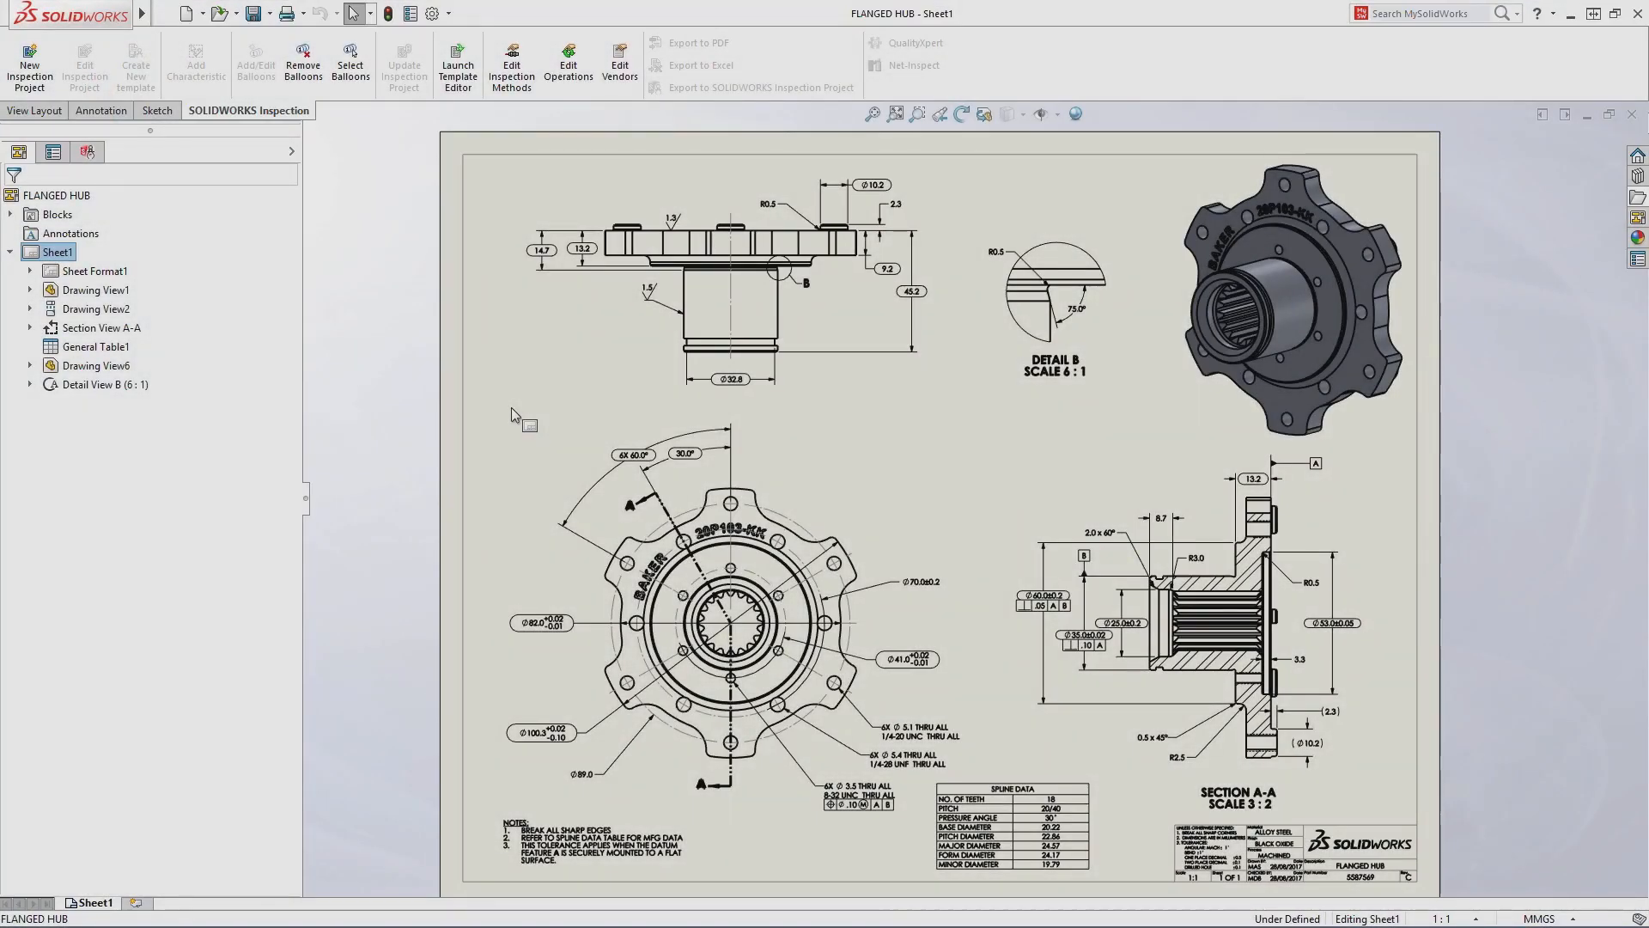
Step: Mark the Ø70.0±0.2 dimension in the flange's front view as an inspection dimension
right_click_drag(512, 410, 558, 455)
left_click_drag(490, 401, 1215, 871)
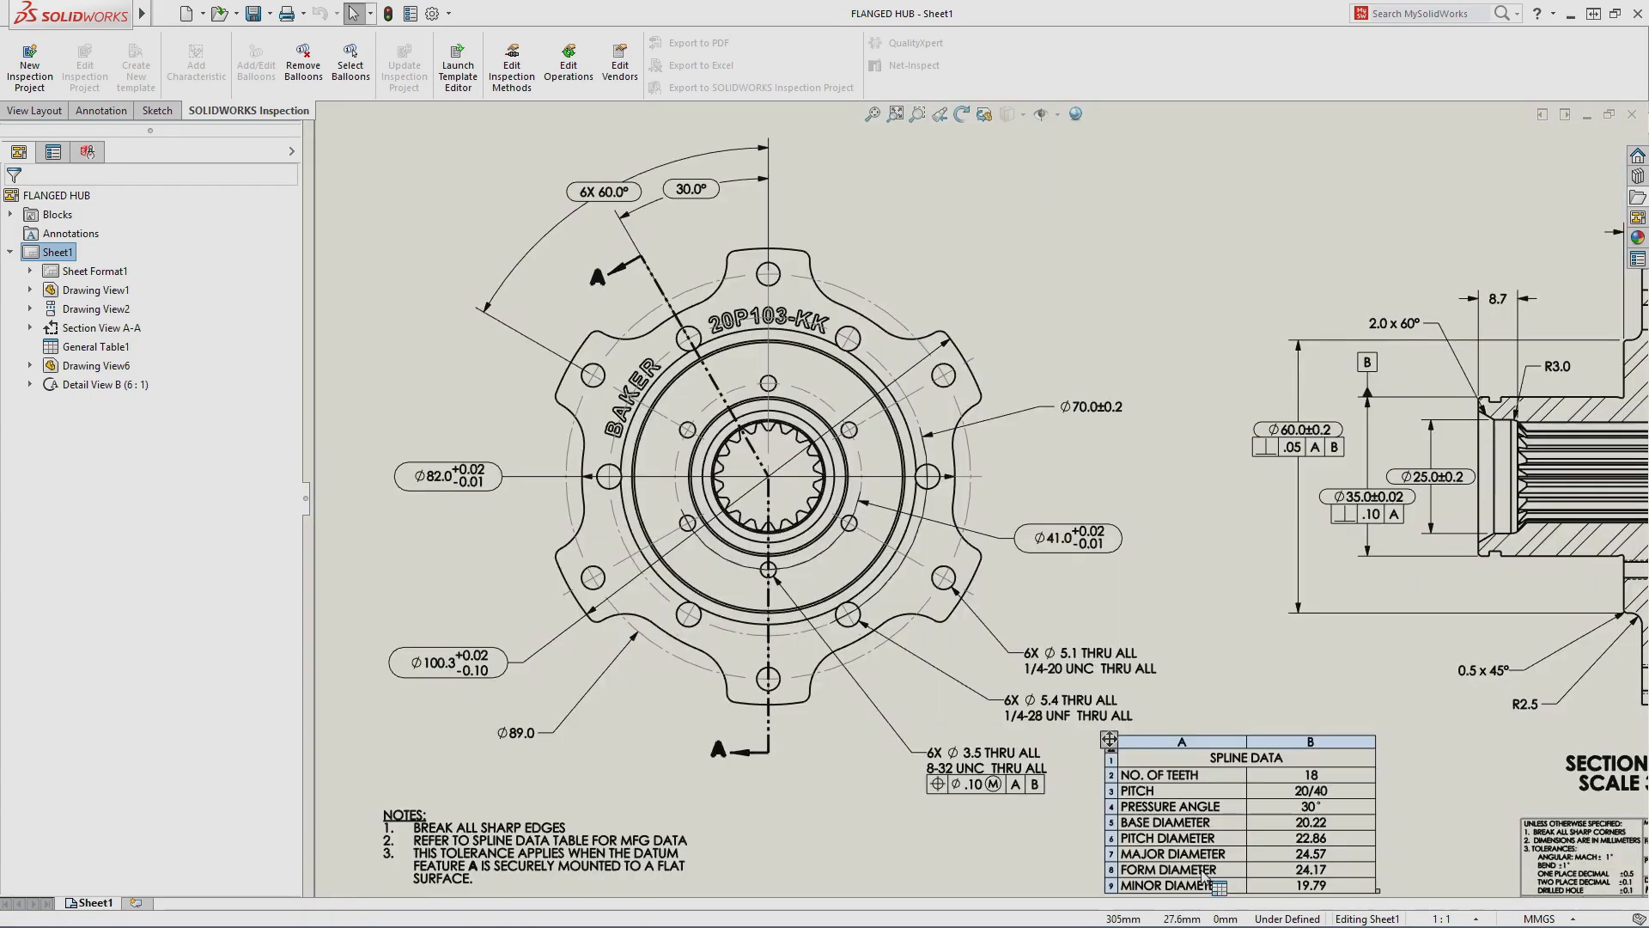
left_click(998, 760)
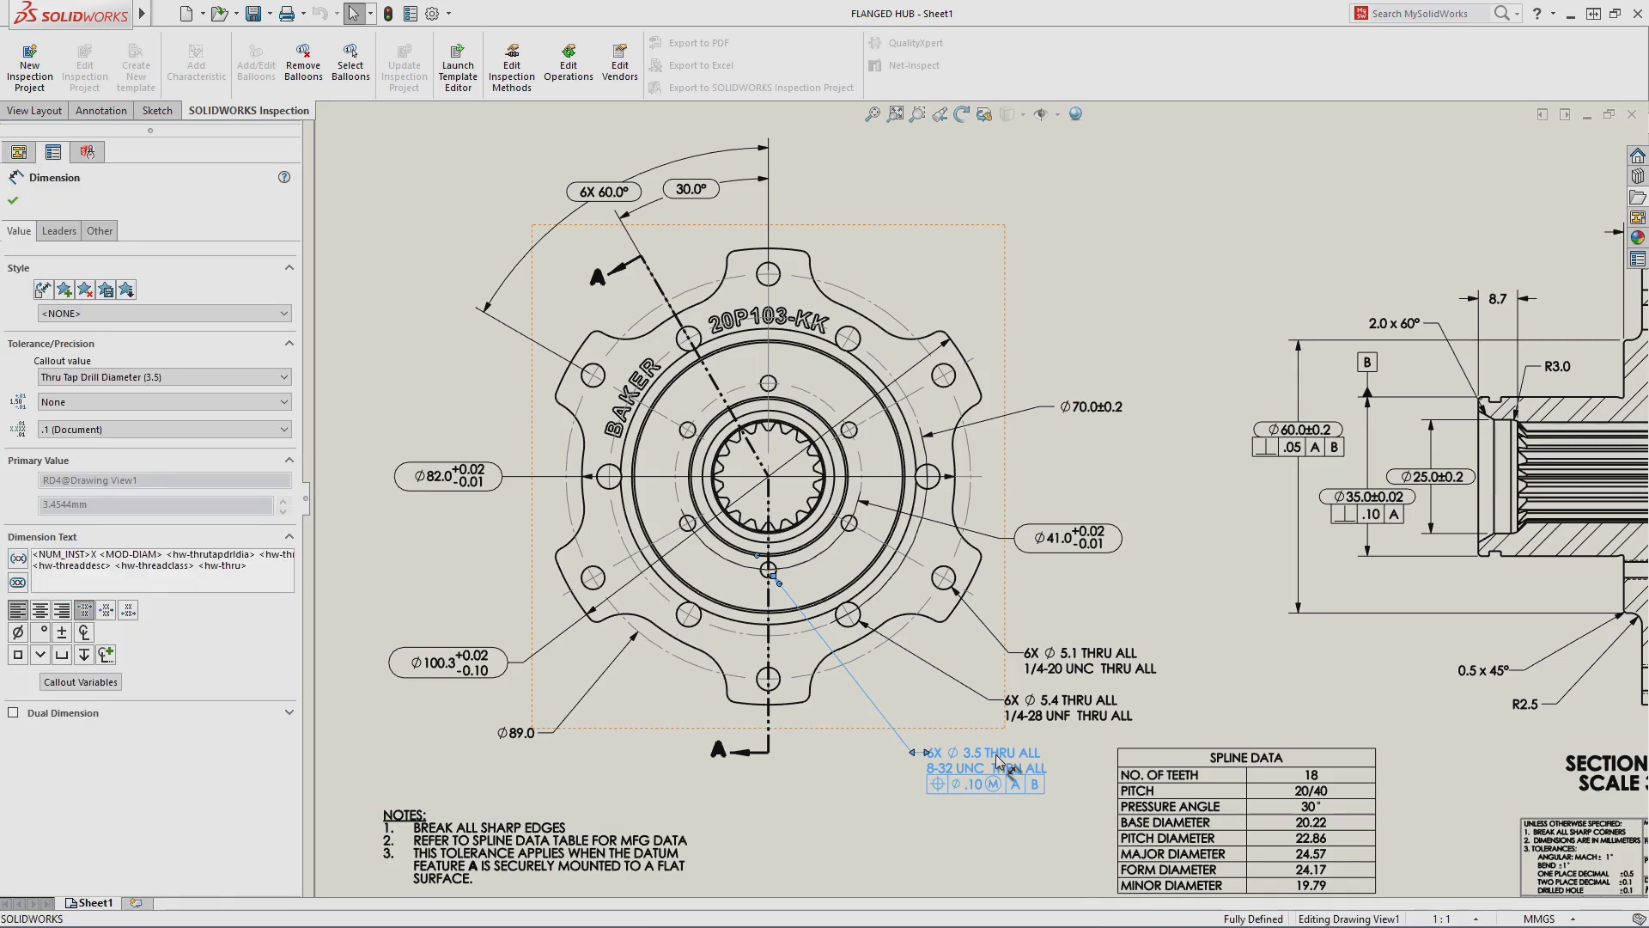
left_click(1060, 541)
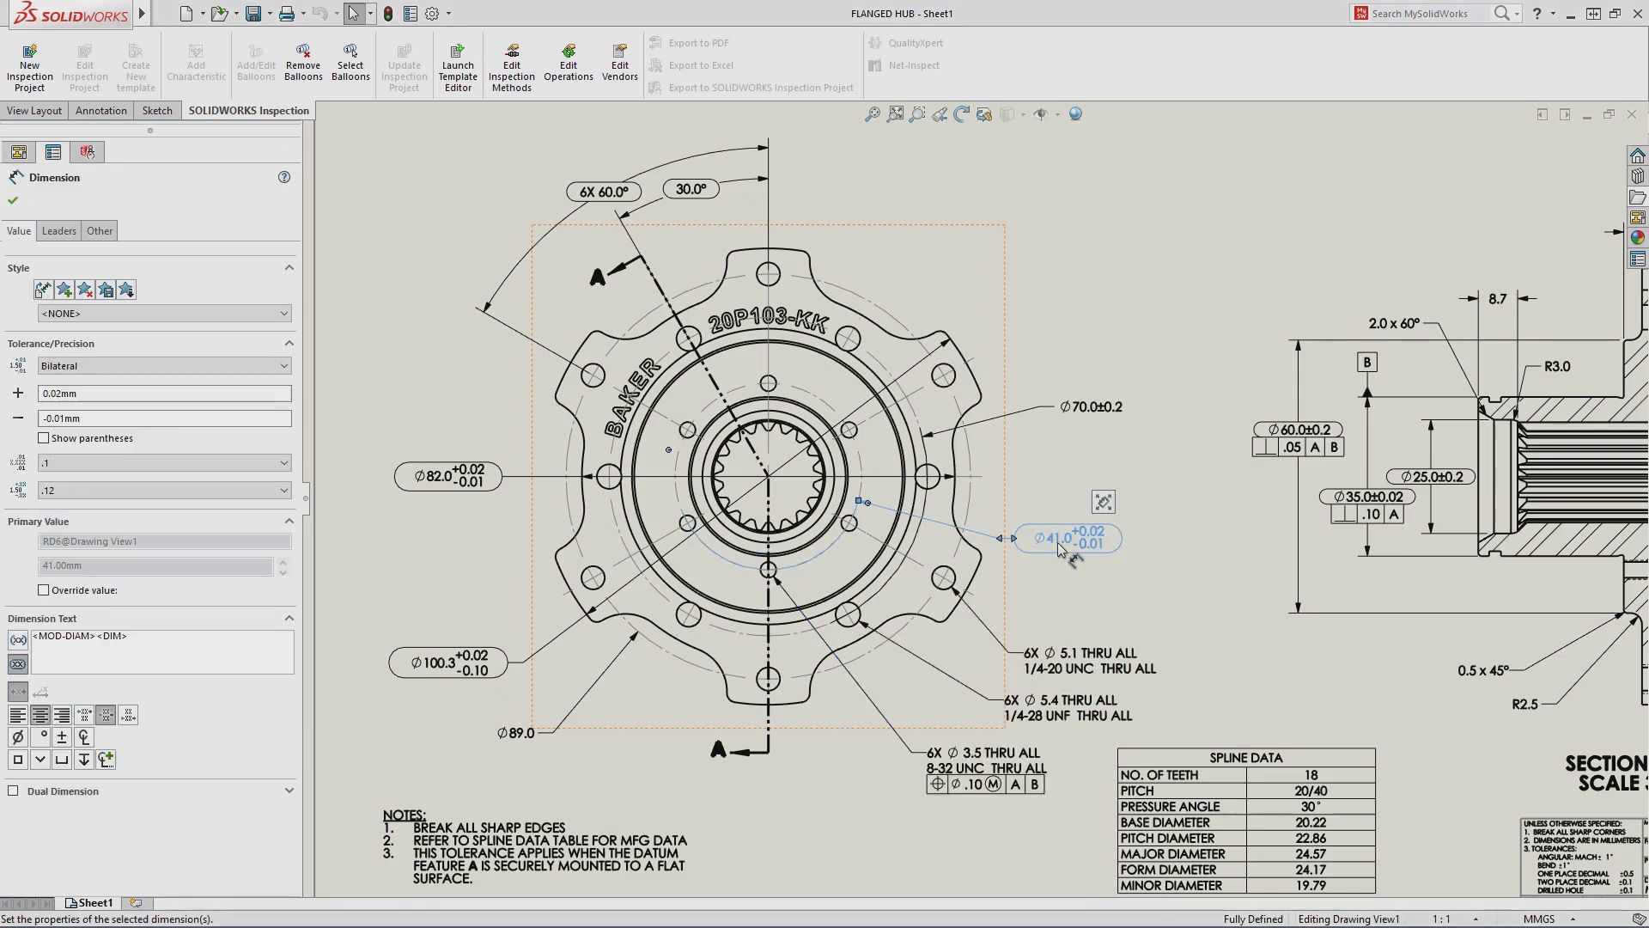
left_click(1088, 408)
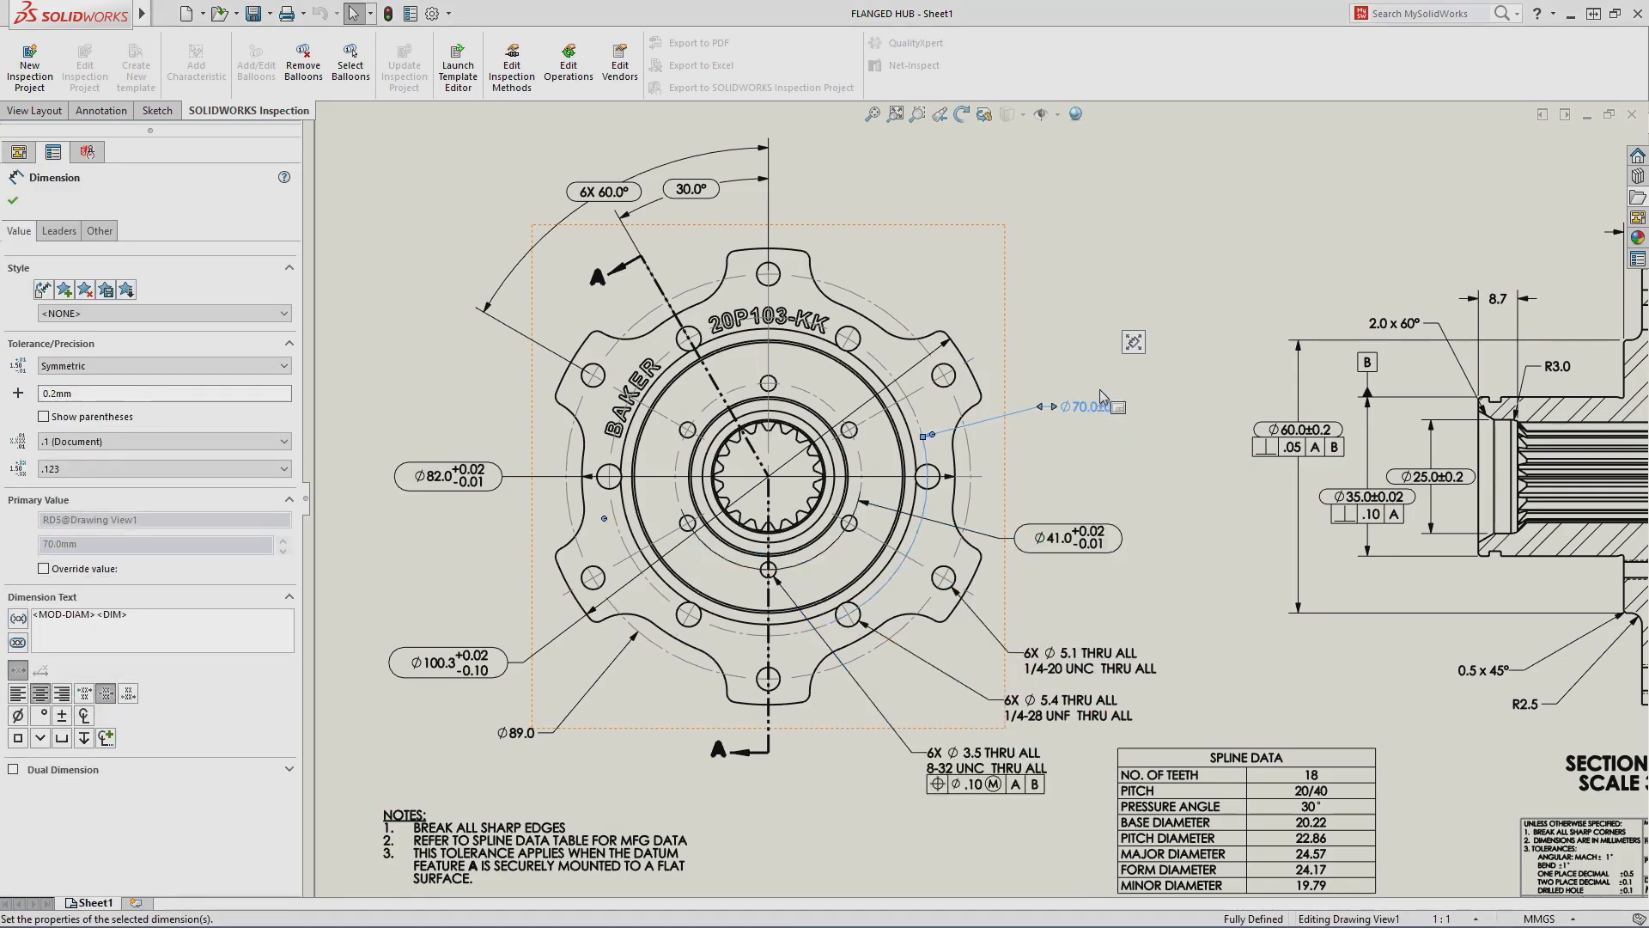
mouse_move(1133, 342)
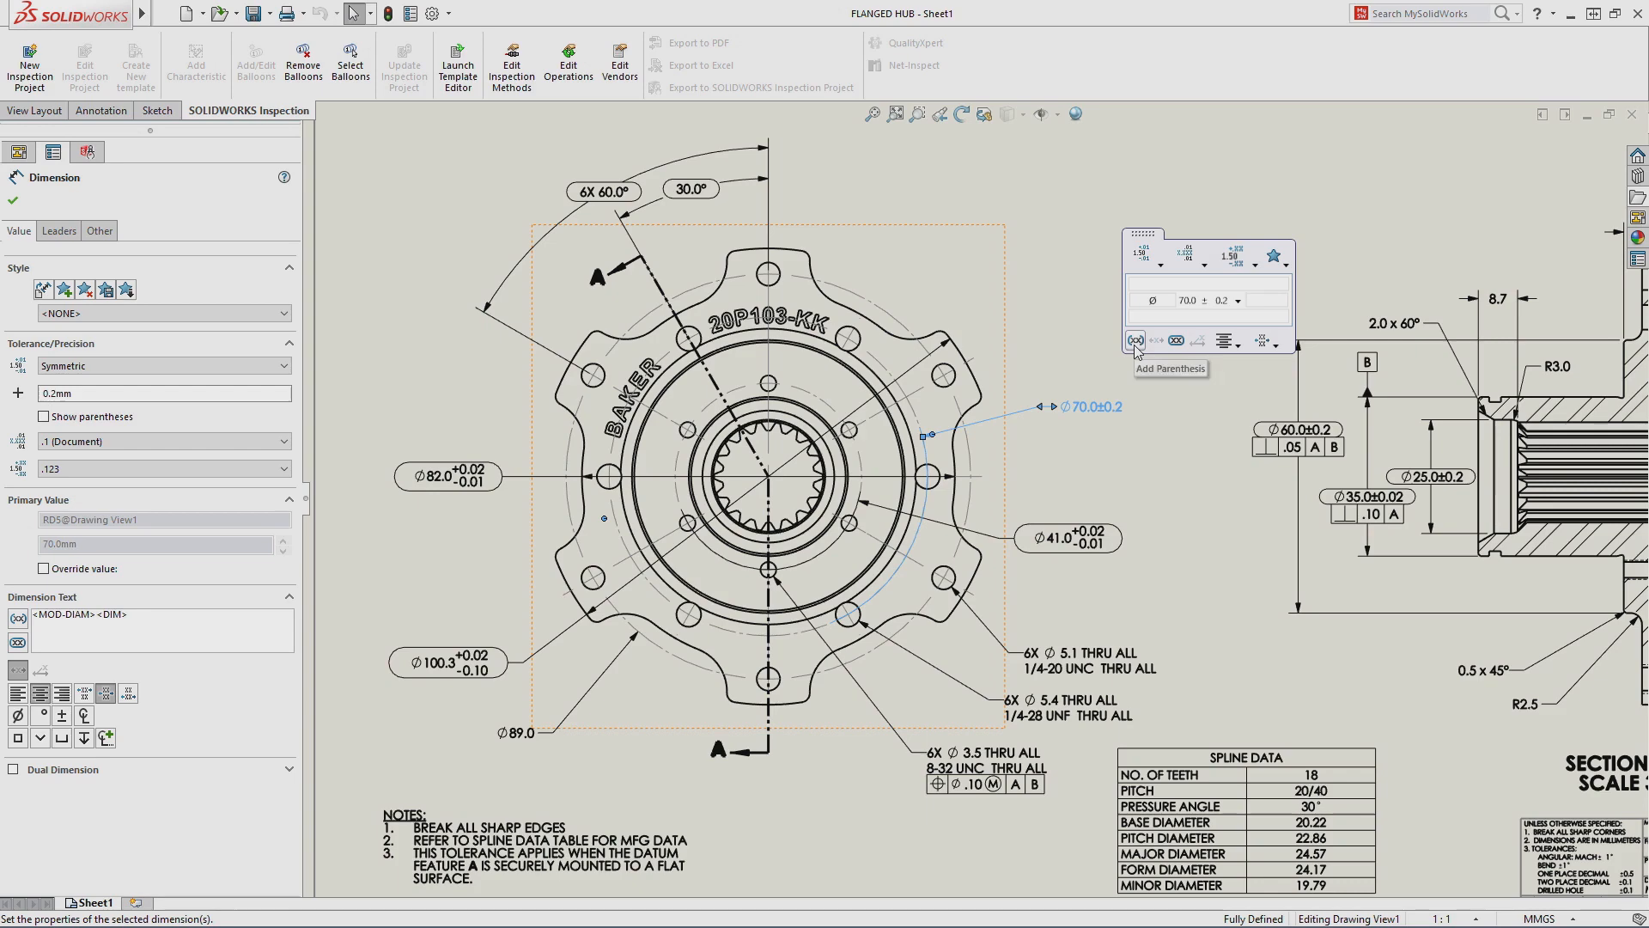
left_click(1177, 342)
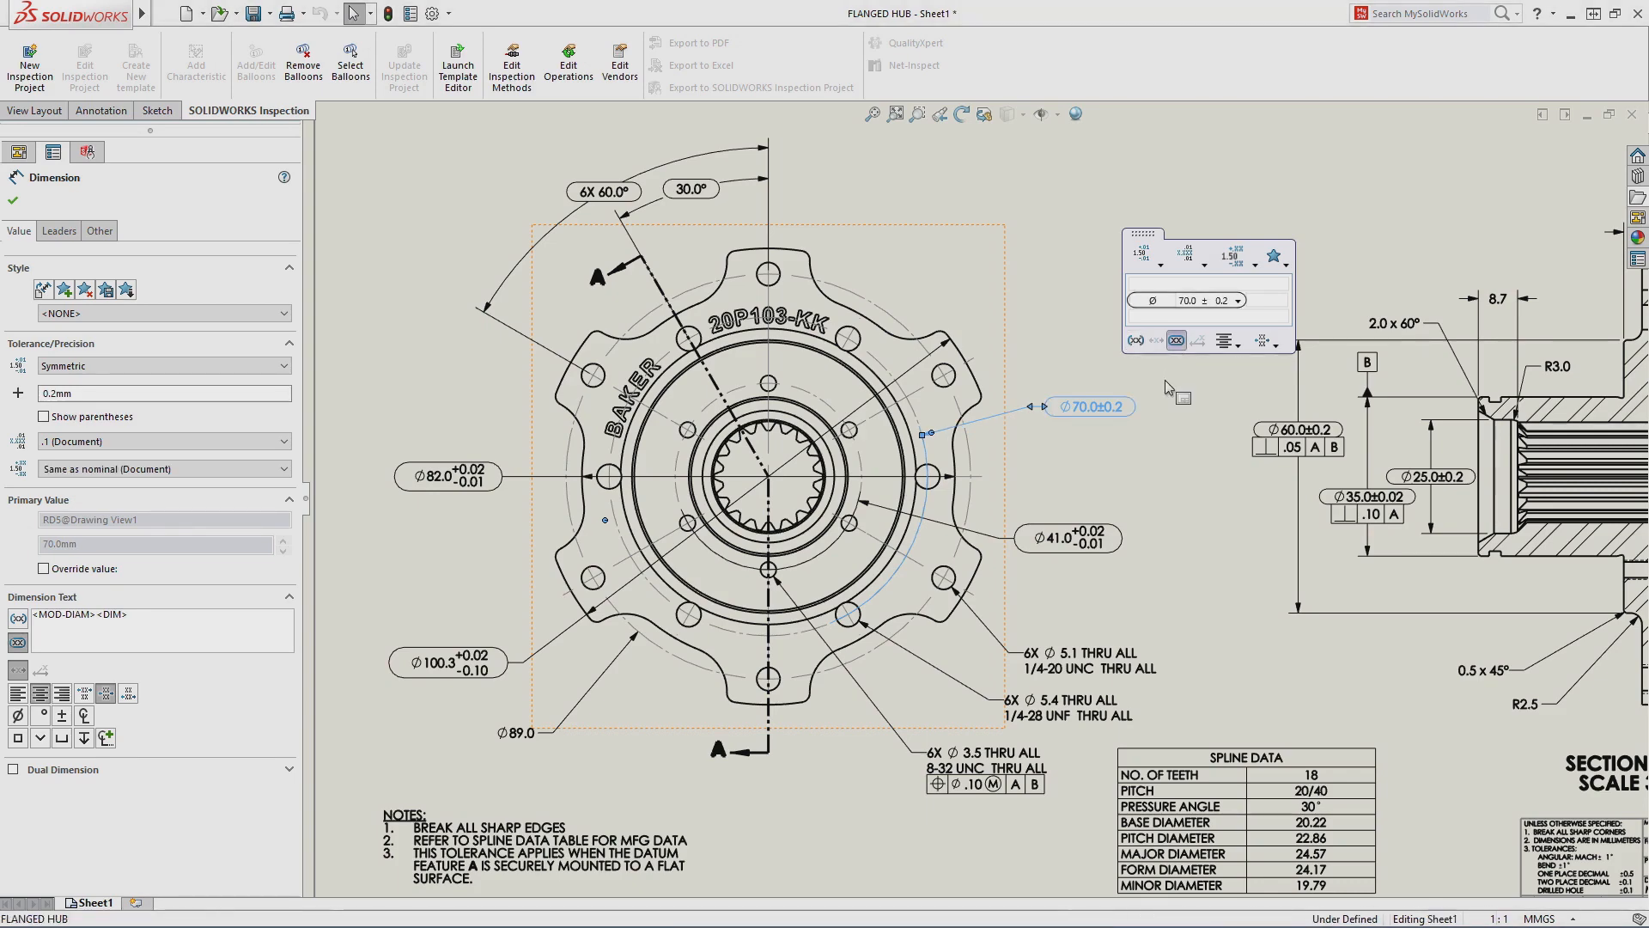
left_click(1165, 379)
left_click(895, 113)
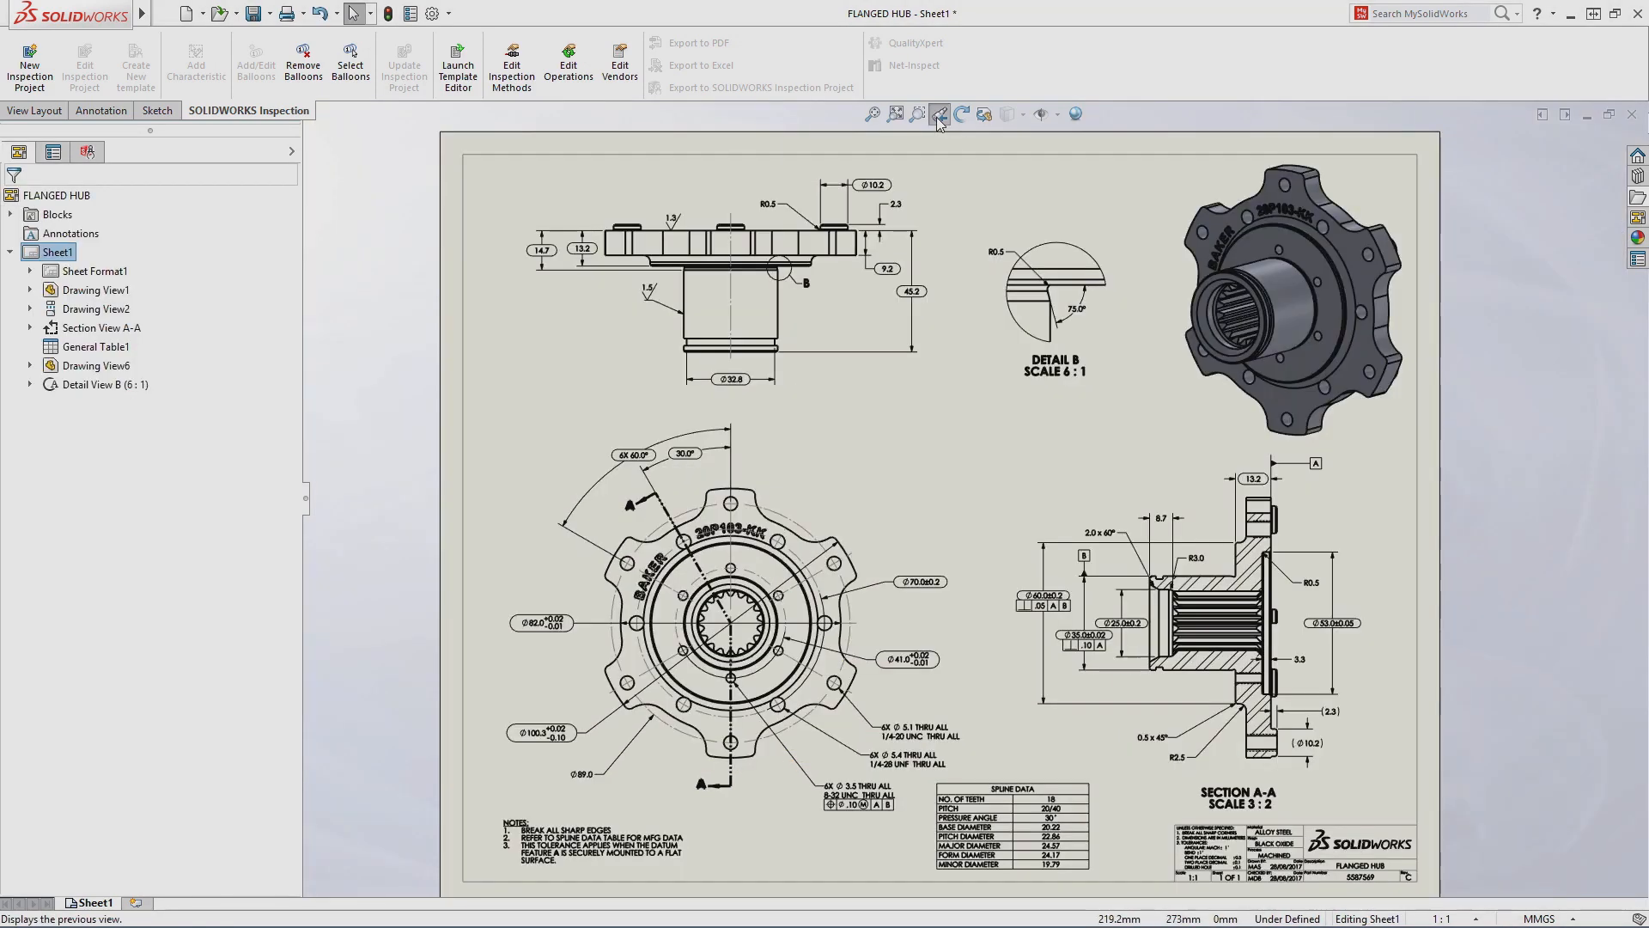
Step: Start a new inspection project from the Default.swidot template with vendor ACME and job number 001
left_click(34, 77)
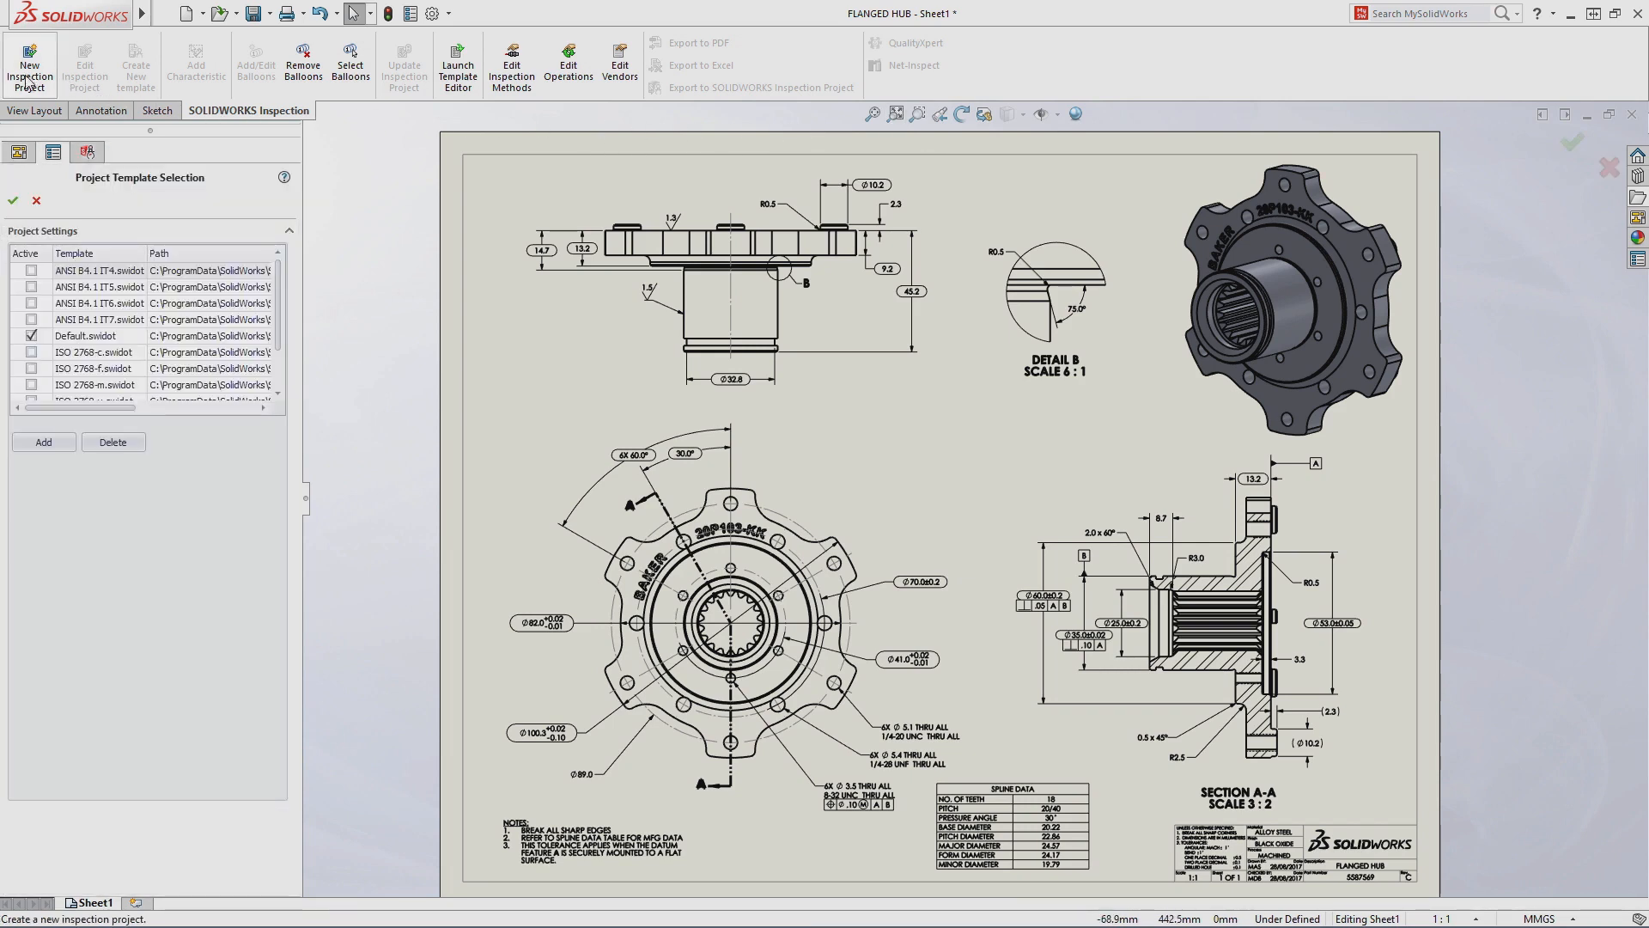
left_click(14, 201)
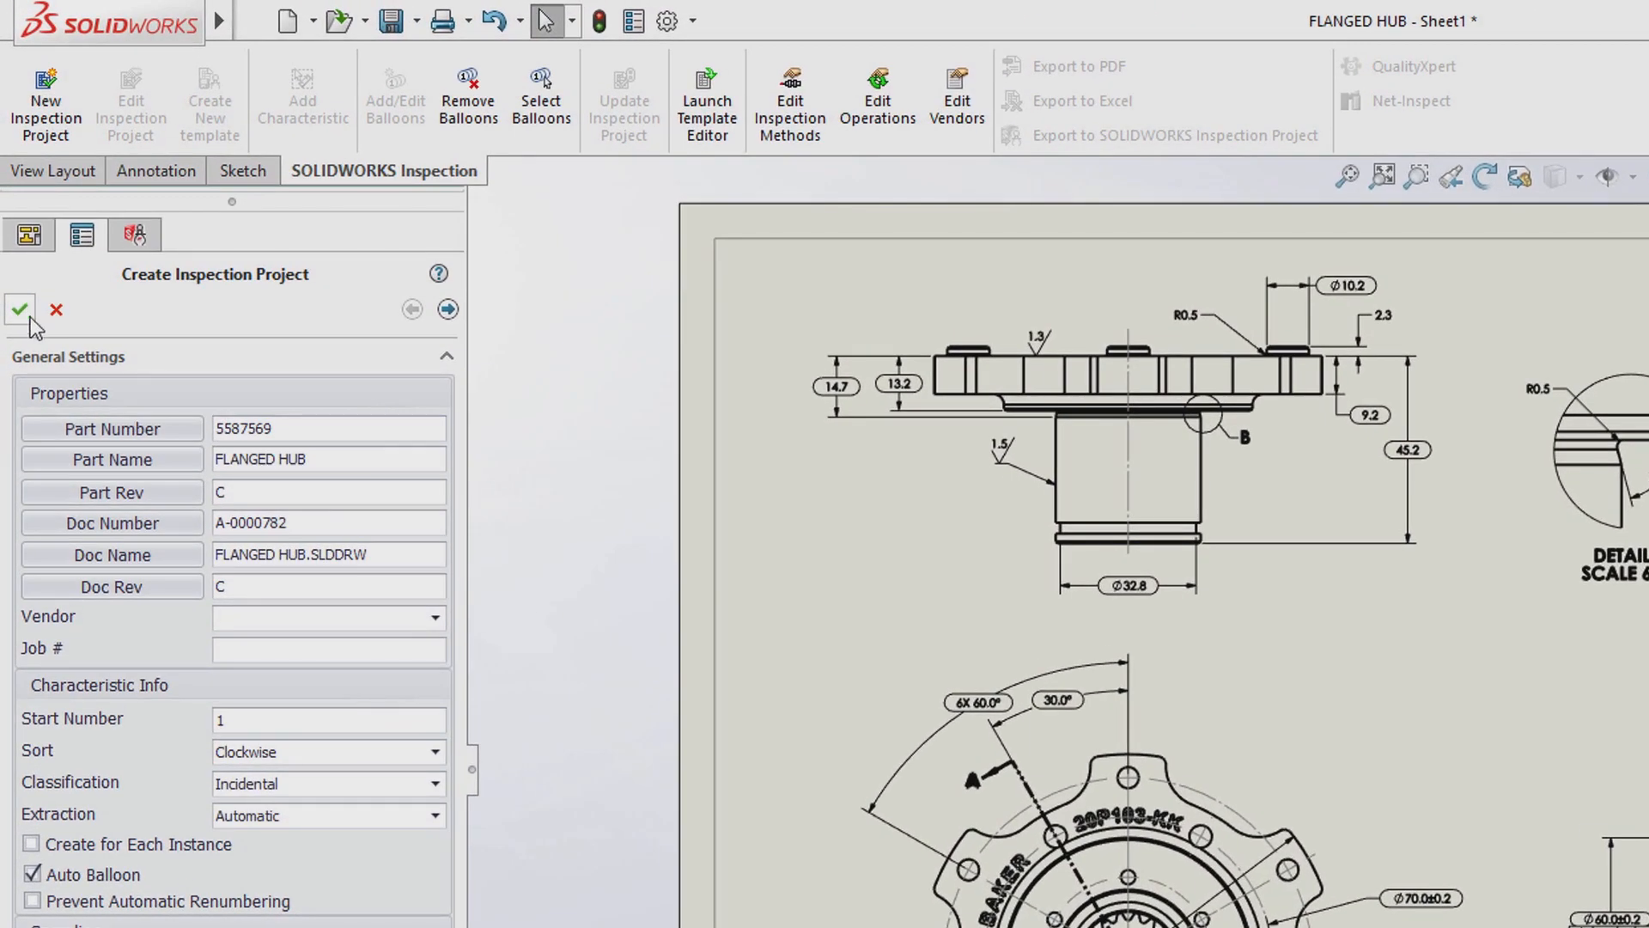
left_click(437, 618)
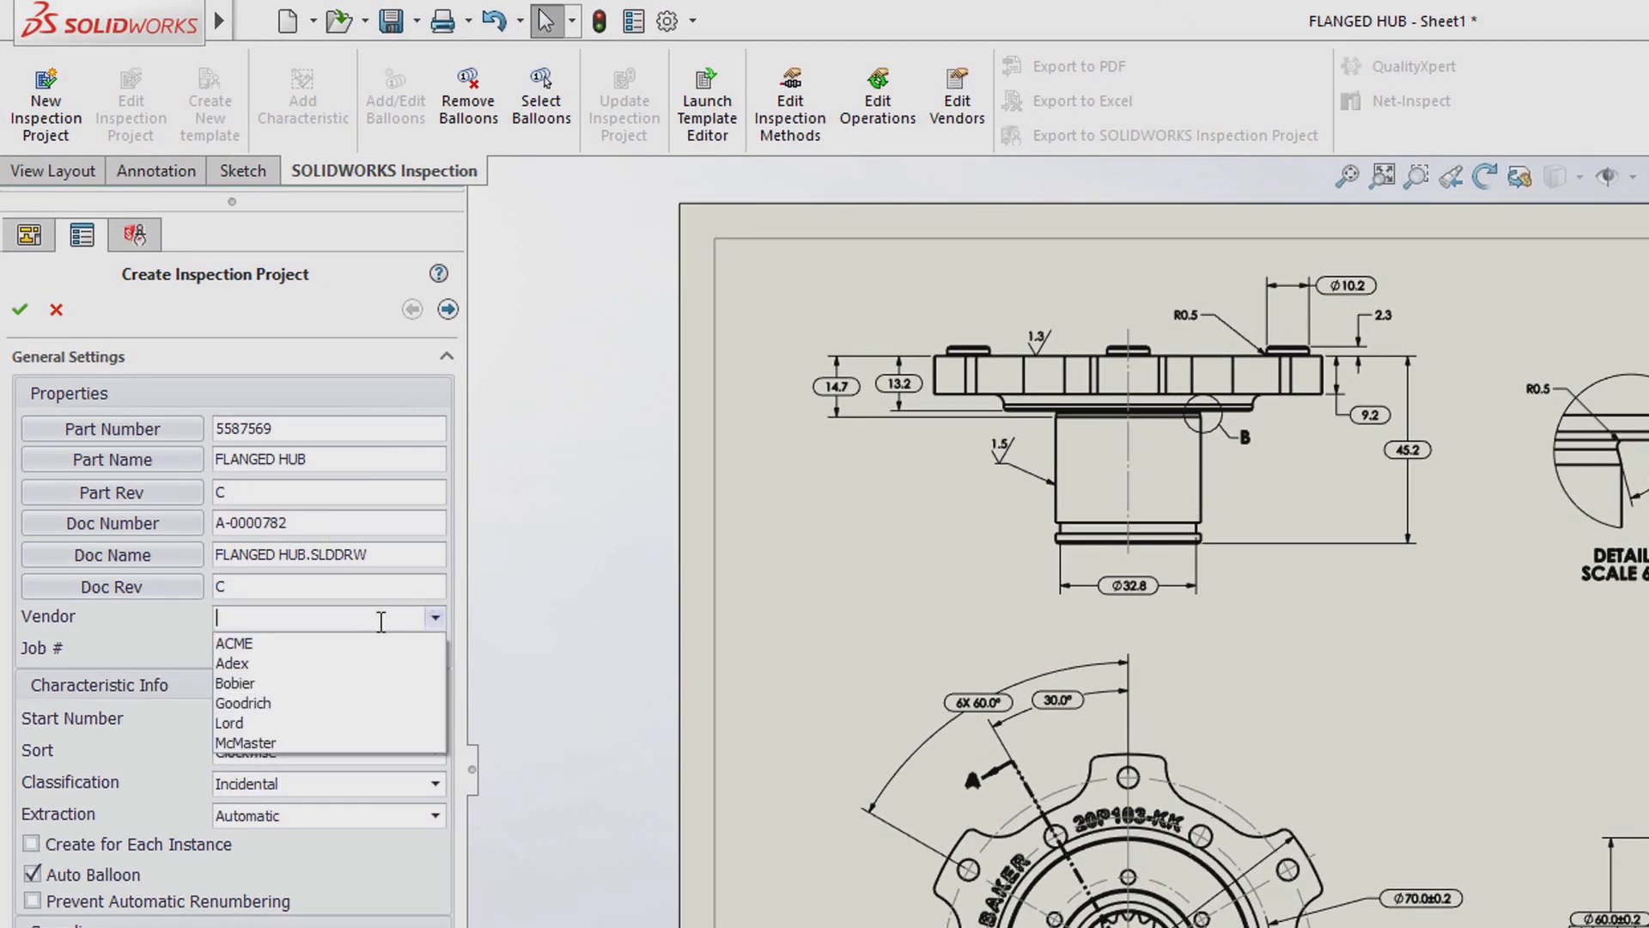
left_click(295, 642)
left_click(246, 650)
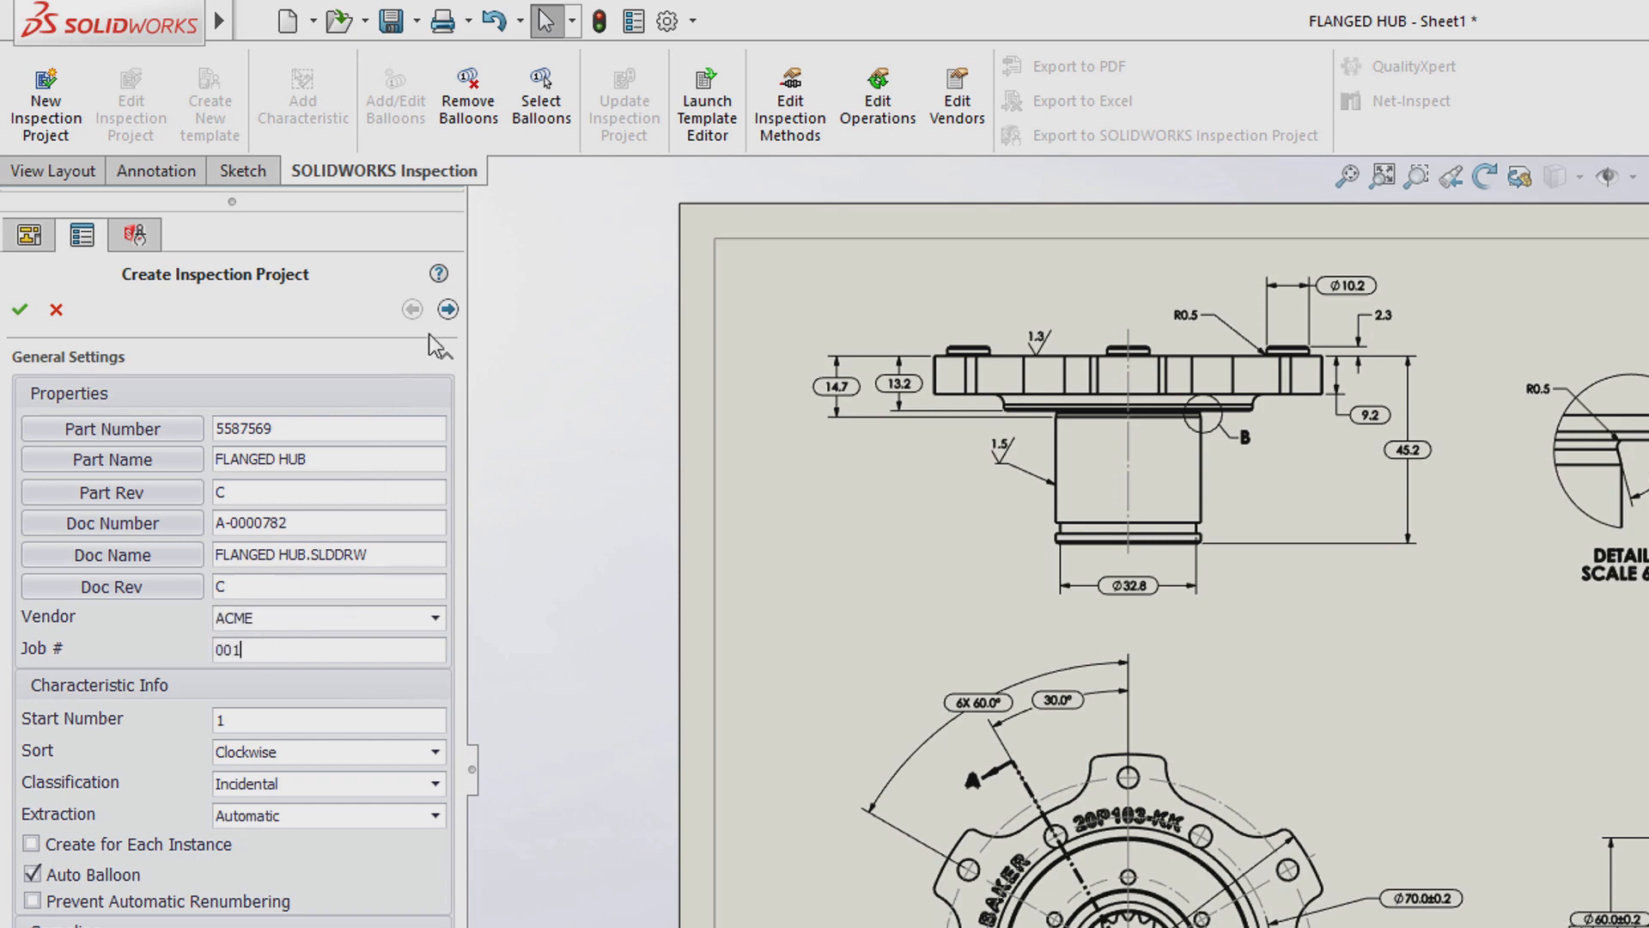
Step: Limit the dimension extraction to Inspection Only and create the inspection project
left_click(447, 310)
left_click(77, 449)
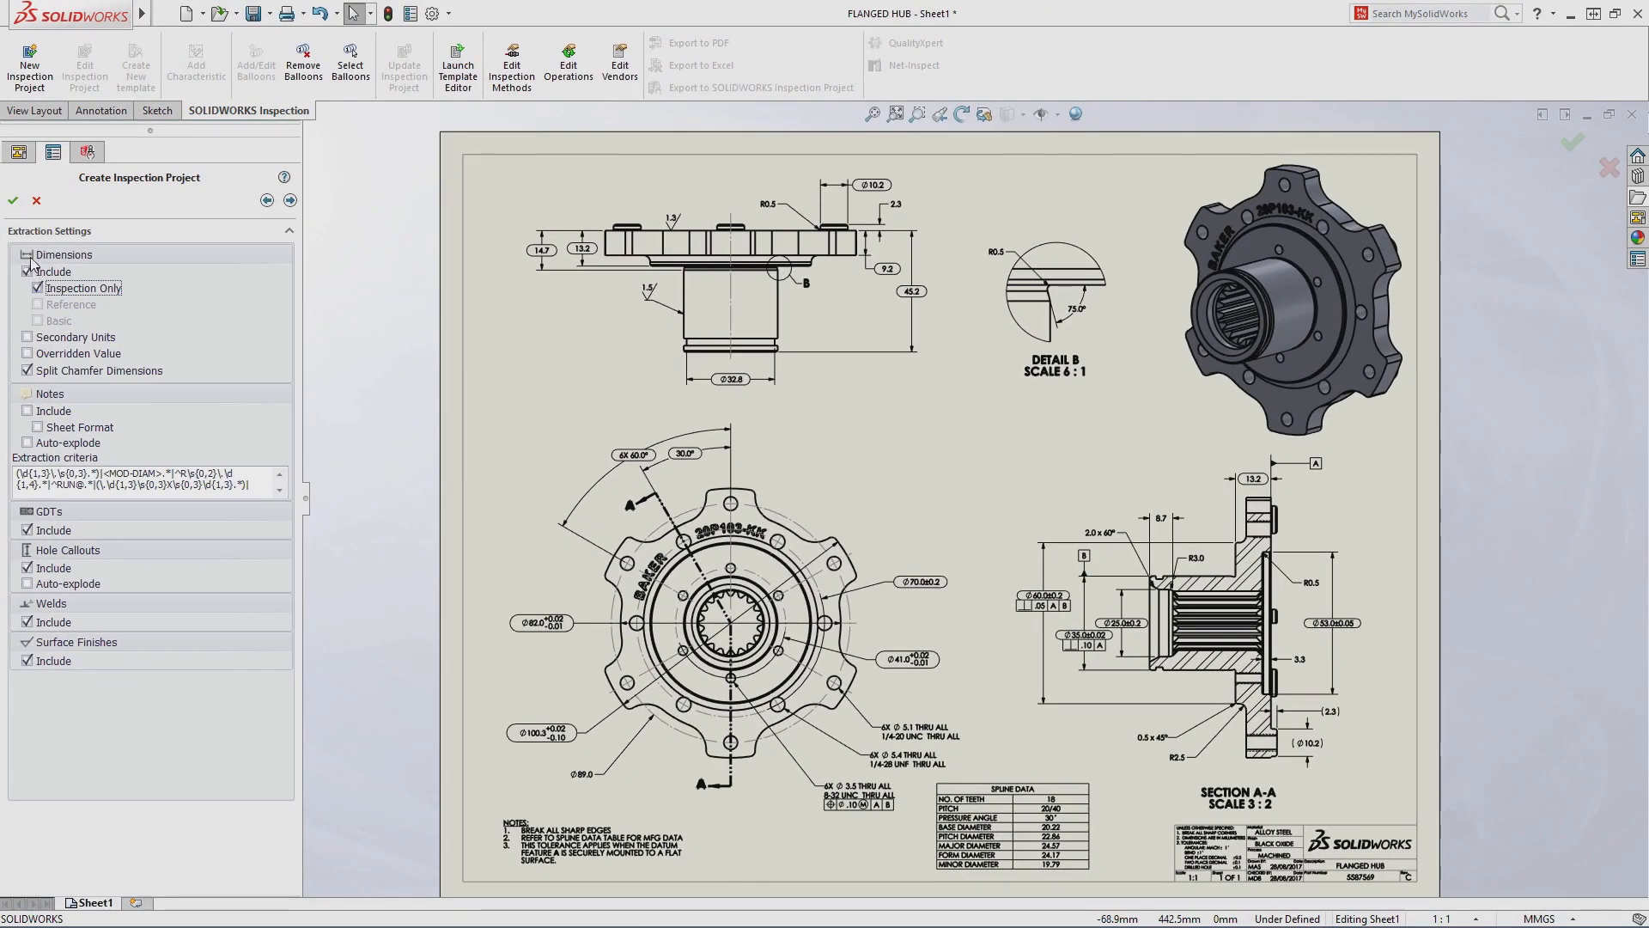
left_click(13, 201)
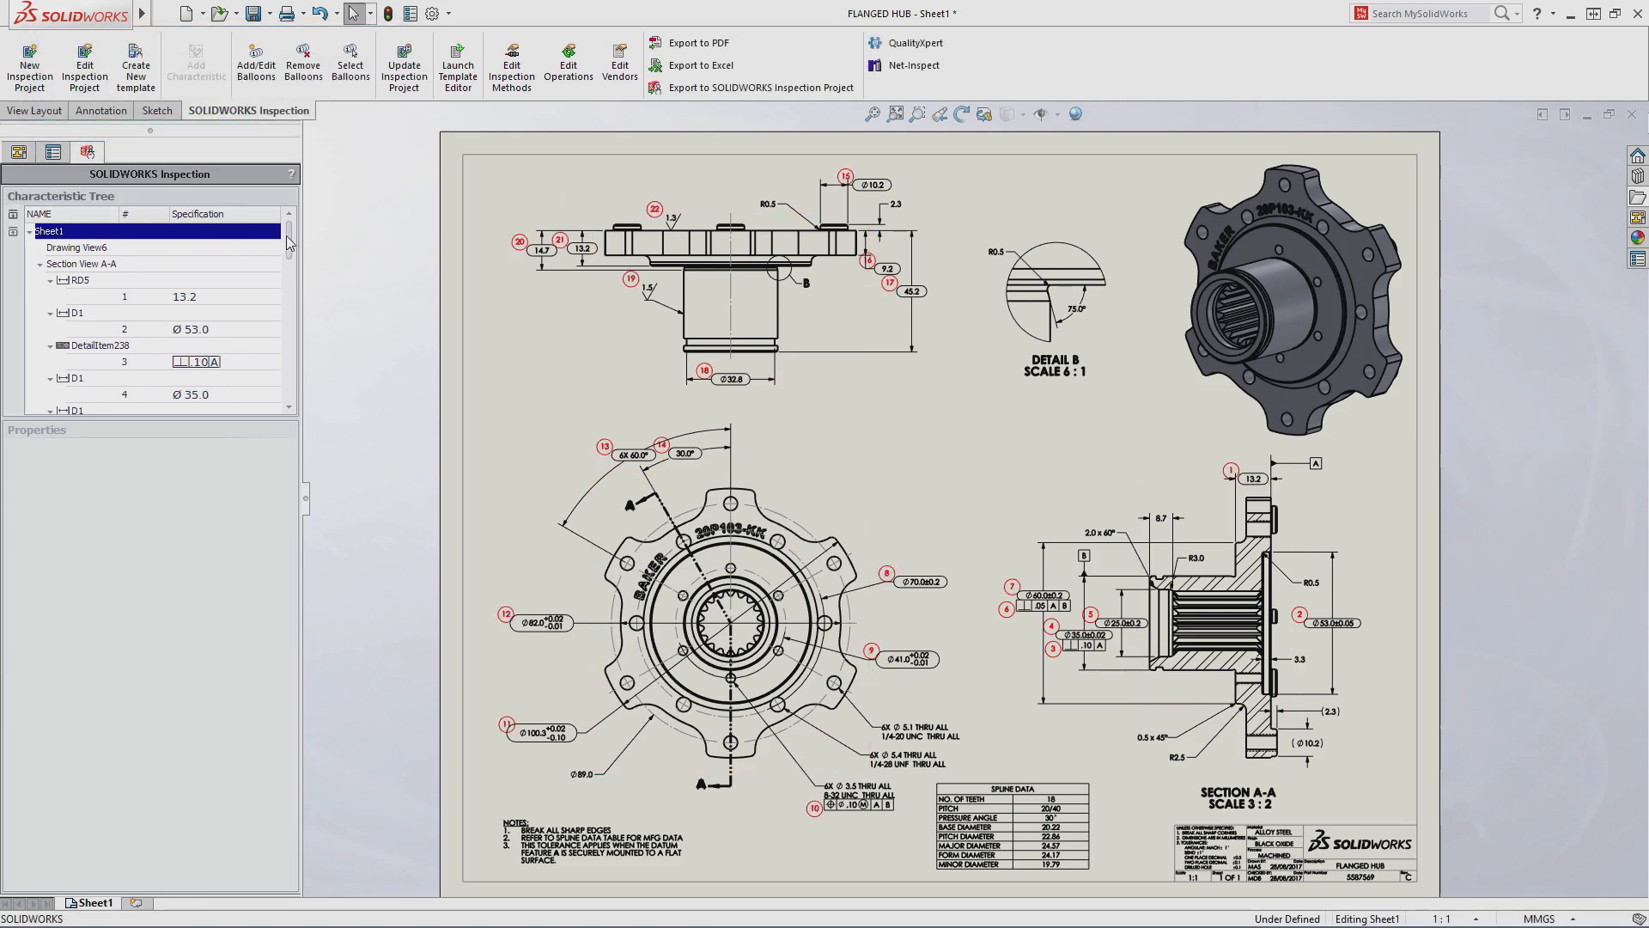
Step: Classify characteristic 9, the Ø41.0 dimension, as Critical and flag it as a key characteristic
left_click_drag(287, 237, 282, 302)
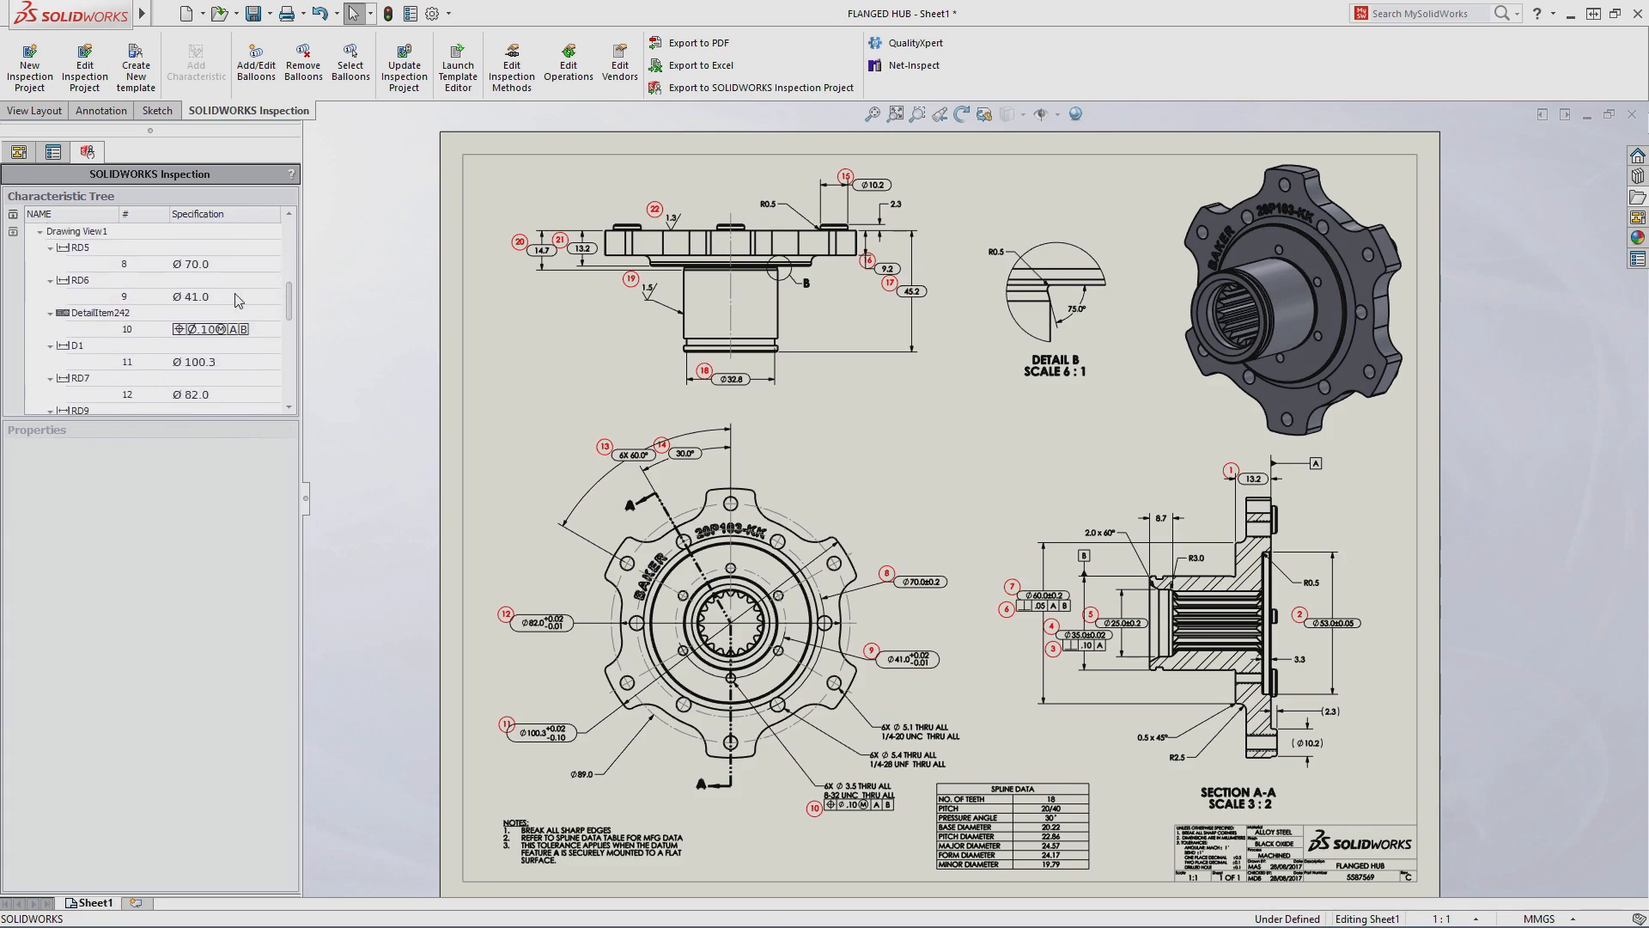
left_click(203, 296)
right_click(203, 297)
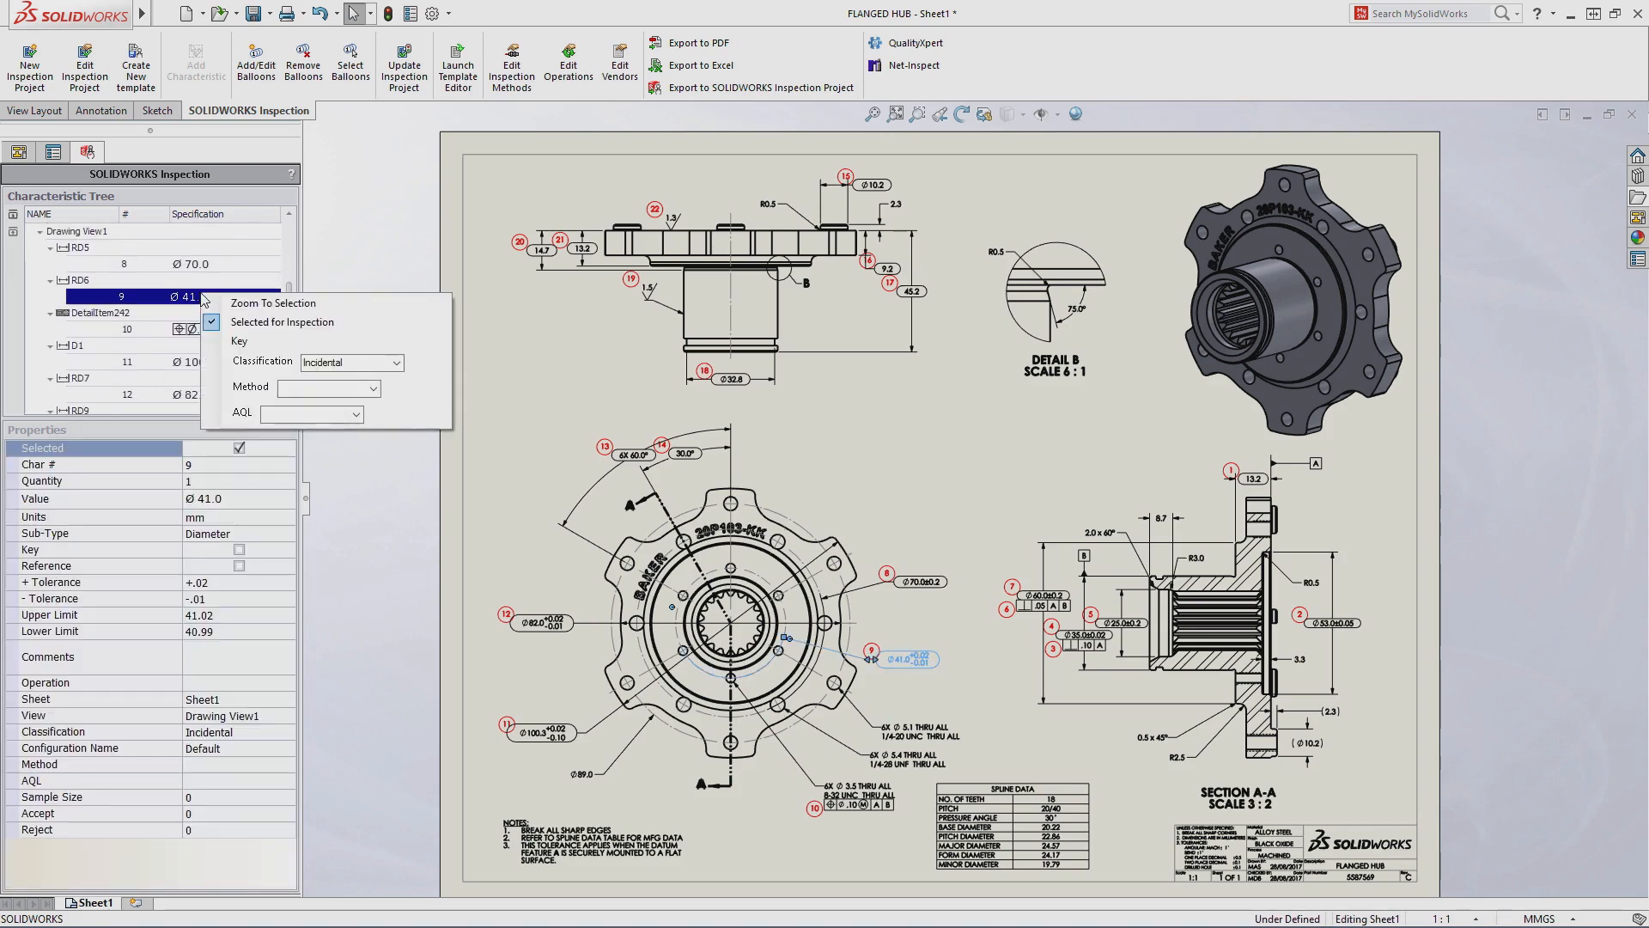
left_click(248, 306)
right_click(238, 301)
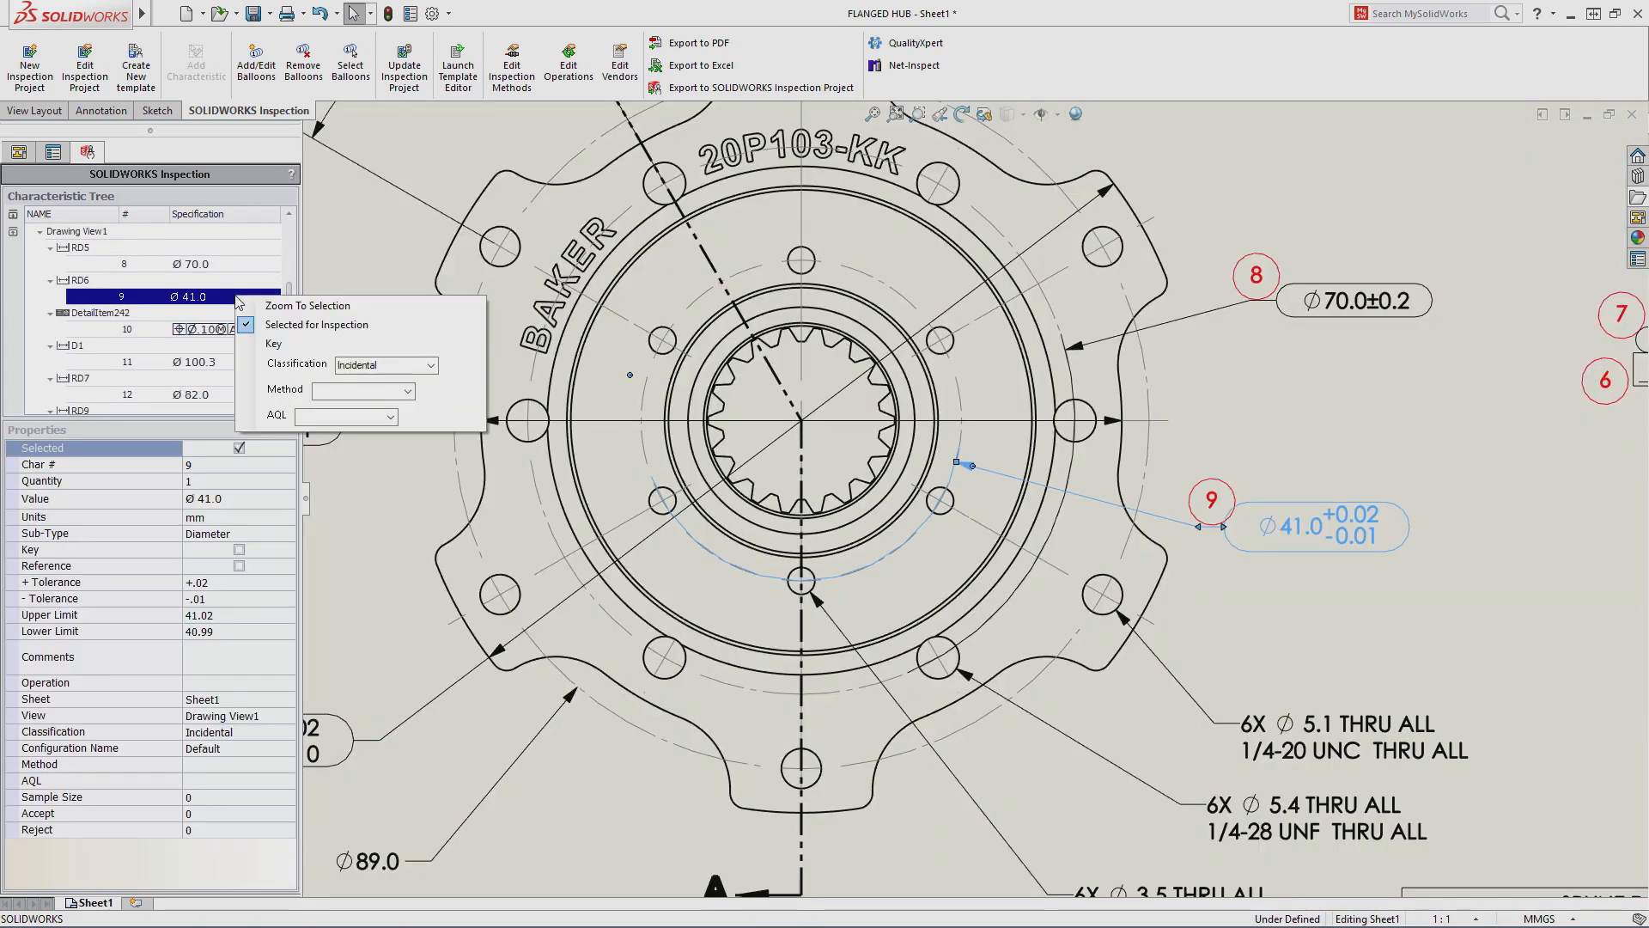
left_click(432, 367)
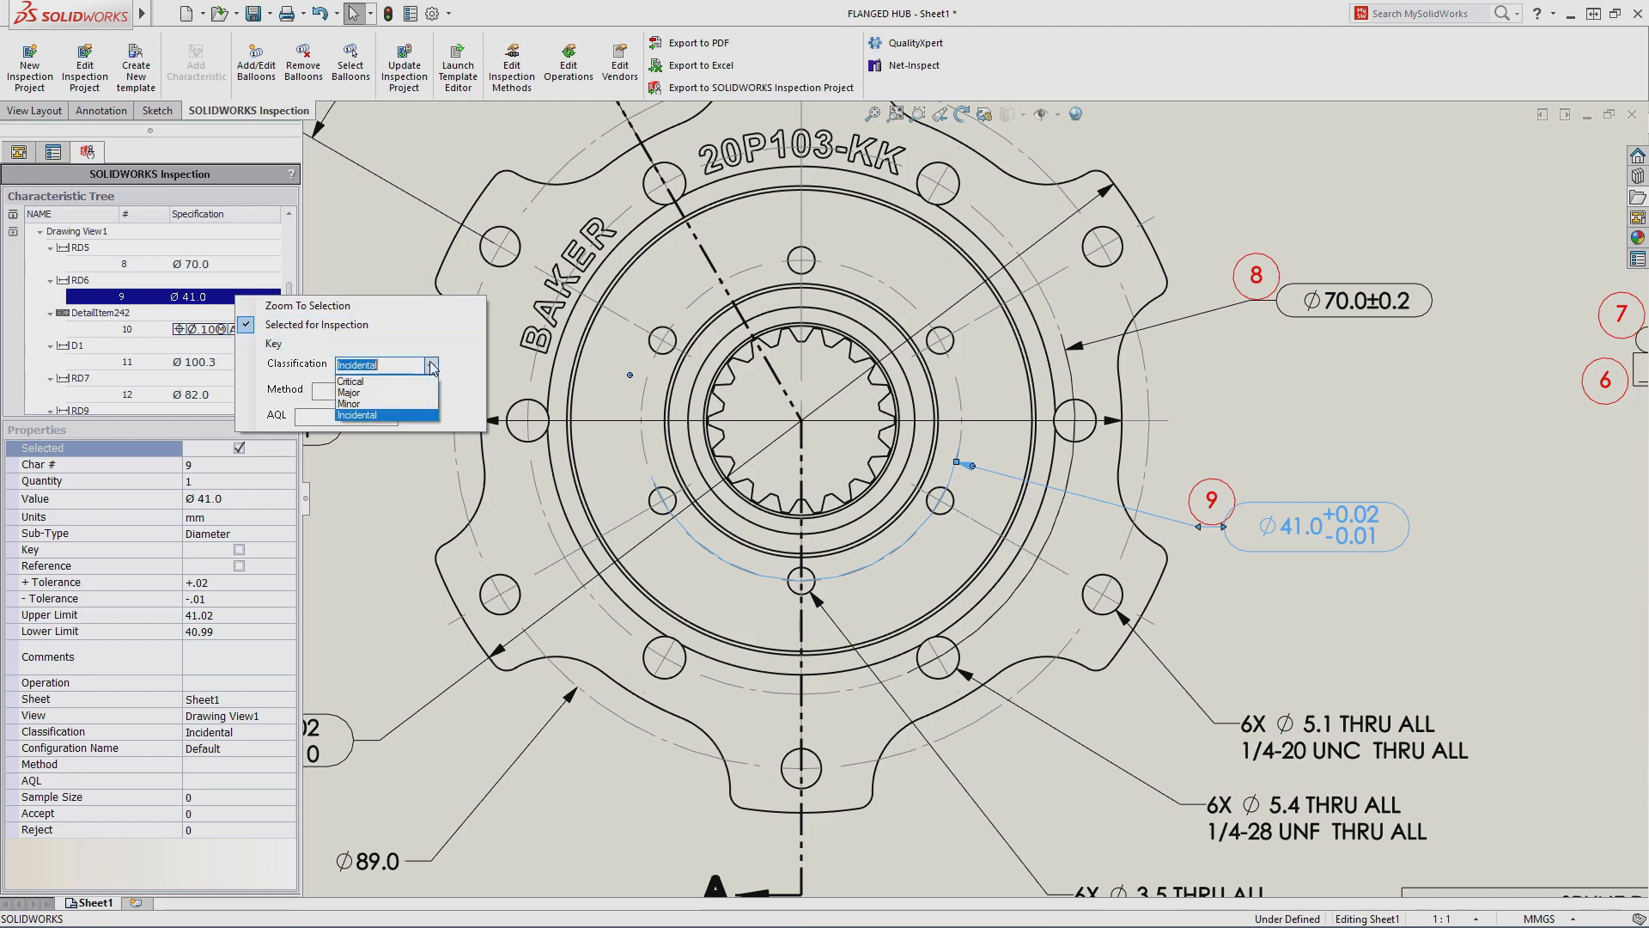
left_click(384, 380)
left_click(240, 550)
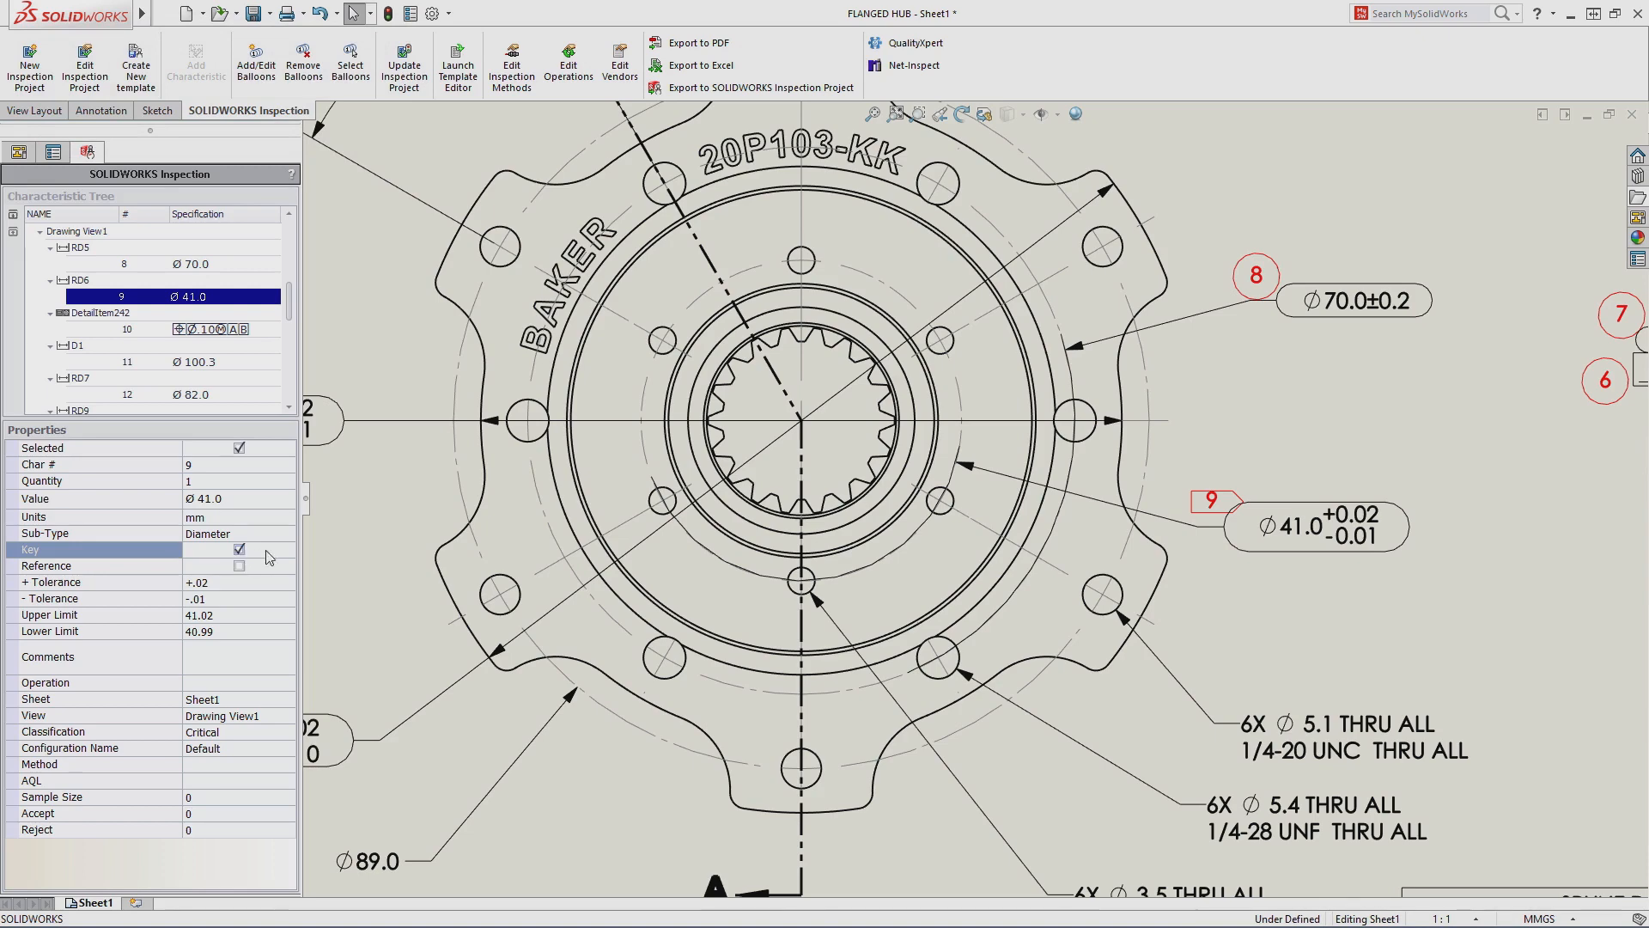
key("f")
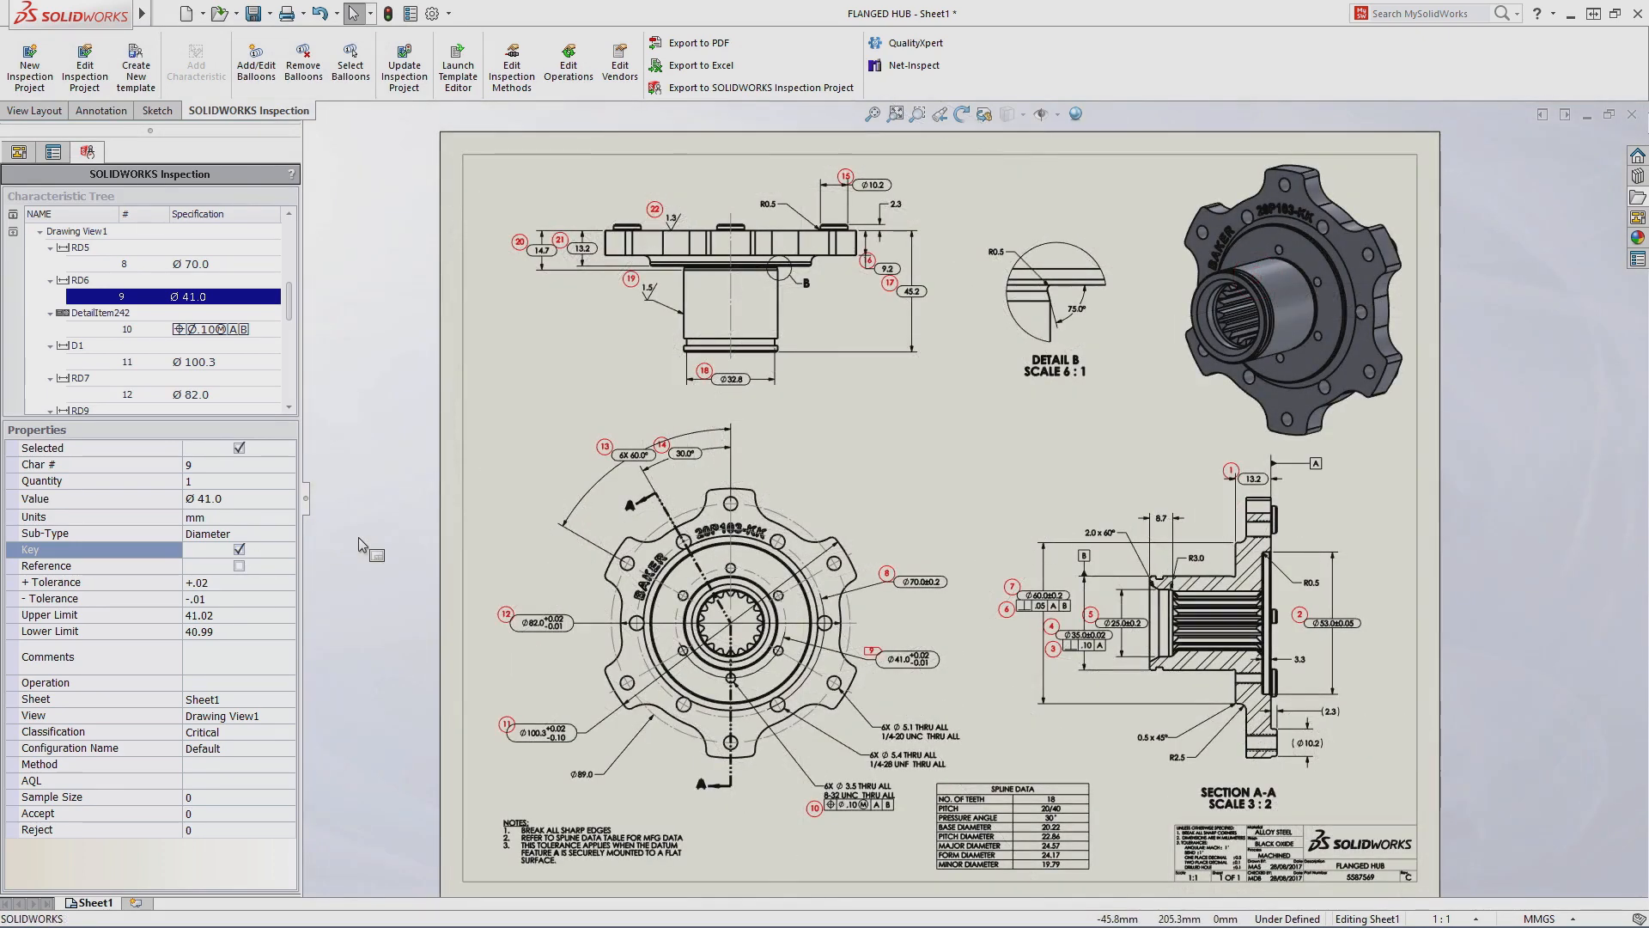
Step: Export the inspection project to Excel using the AS9102.xlt template
left_click(685, 67)
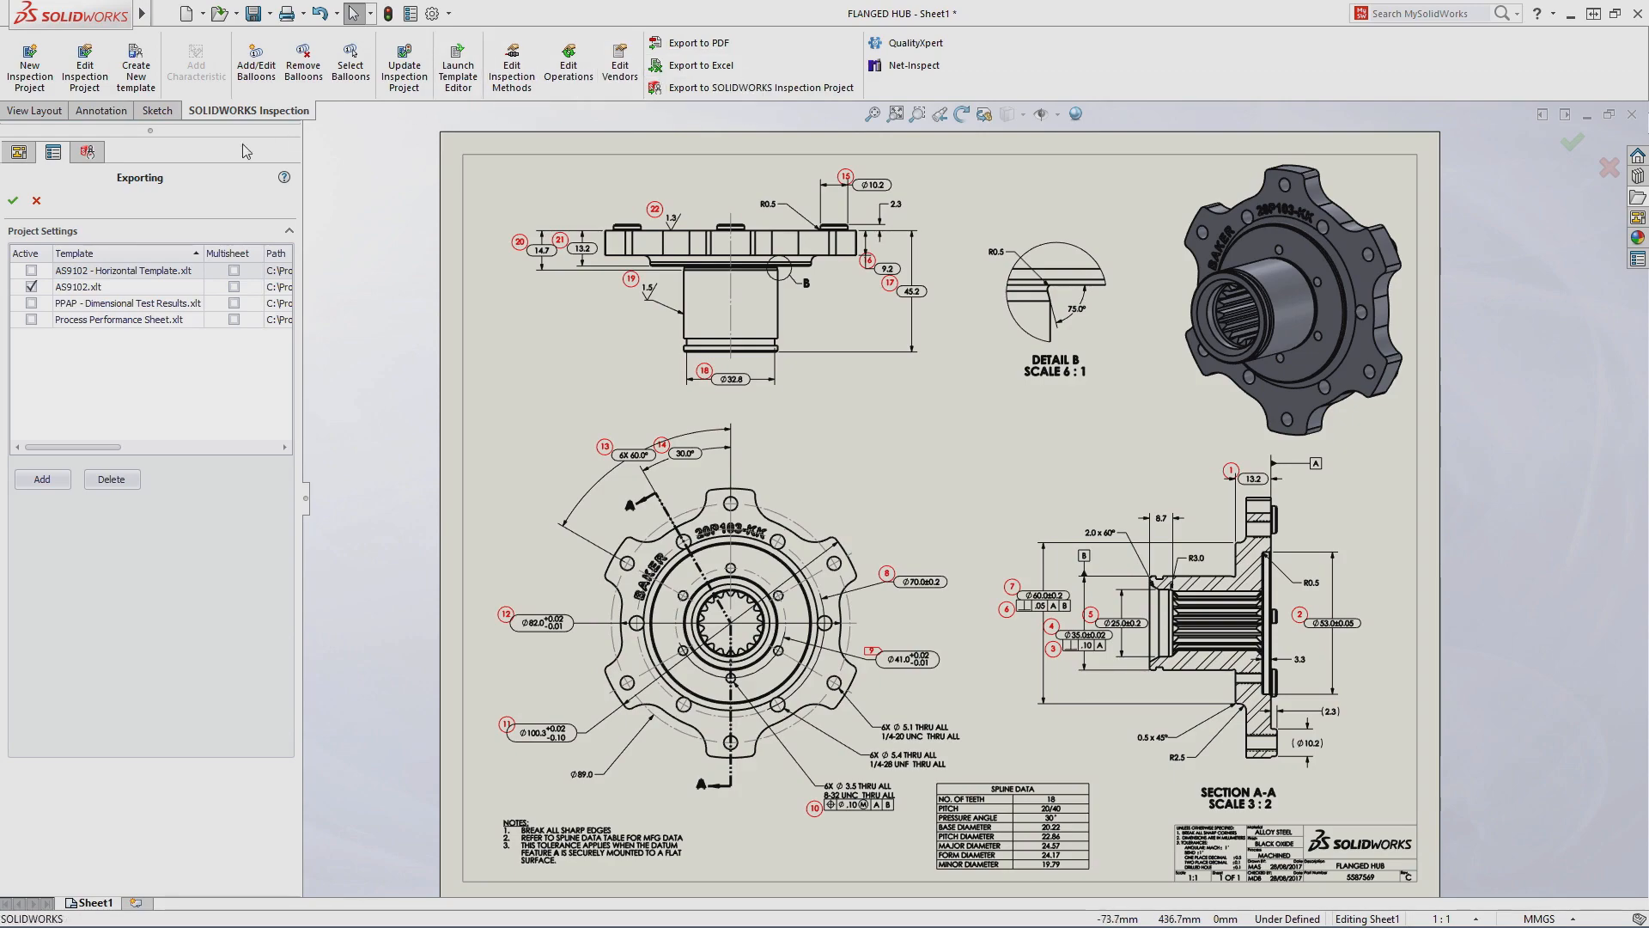
left_click(13, 201)
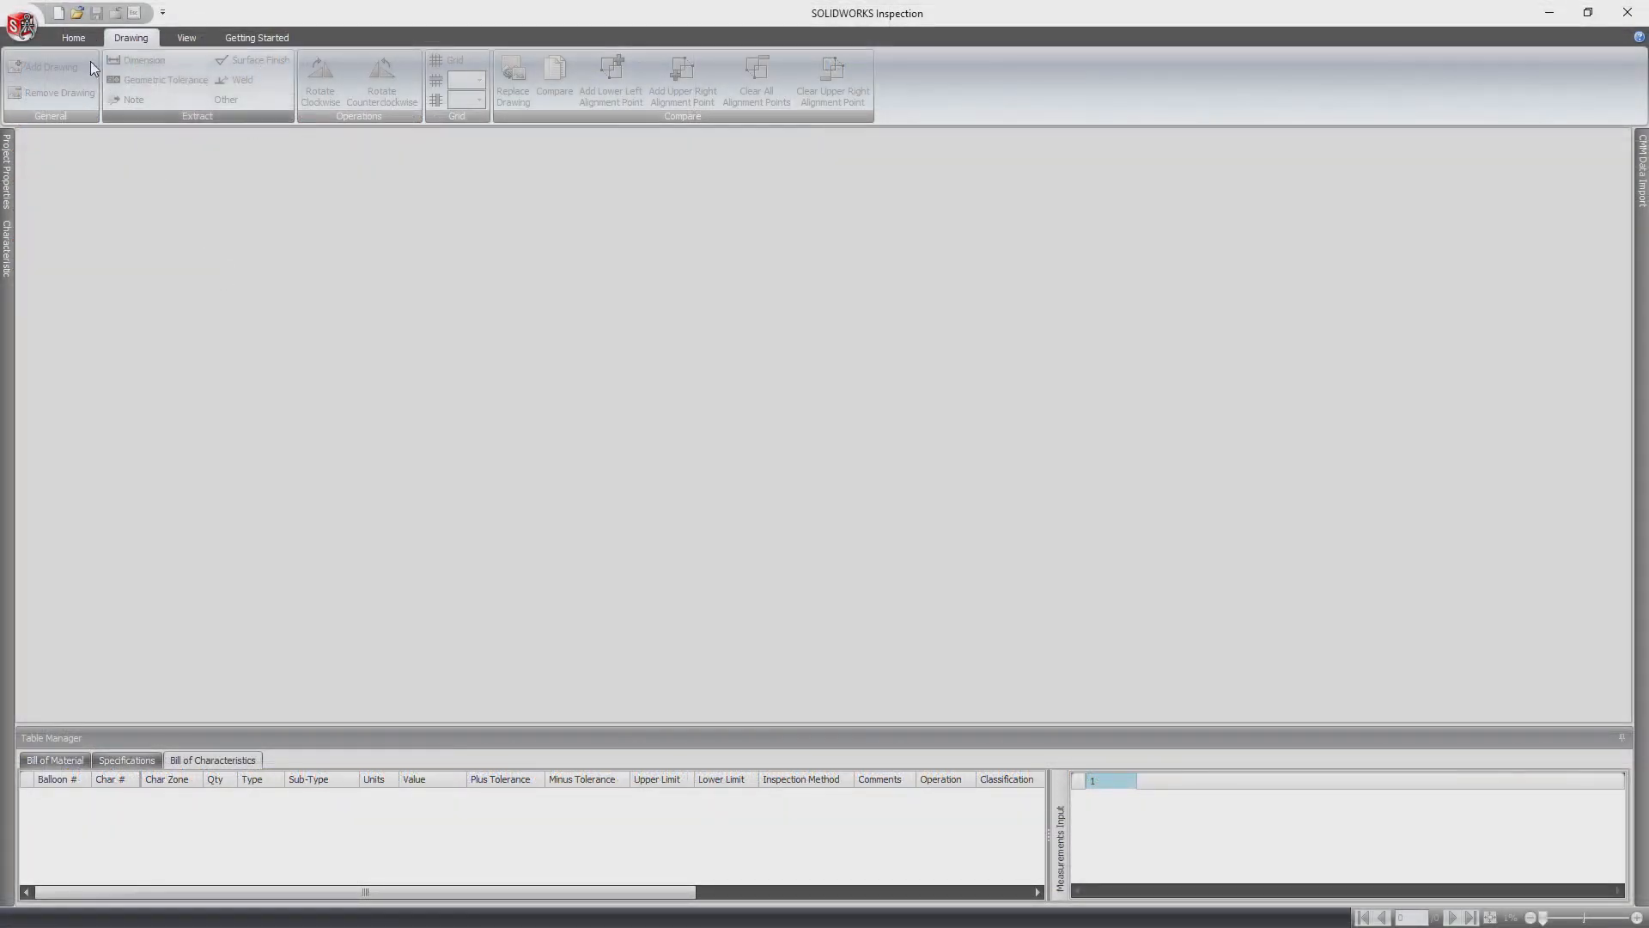
Step: In the standalone SOLIDWORKS Inspection application, create a project from the AS9102 (Metric) template with the drawing Shaft.PDF
left_click(58, 13)
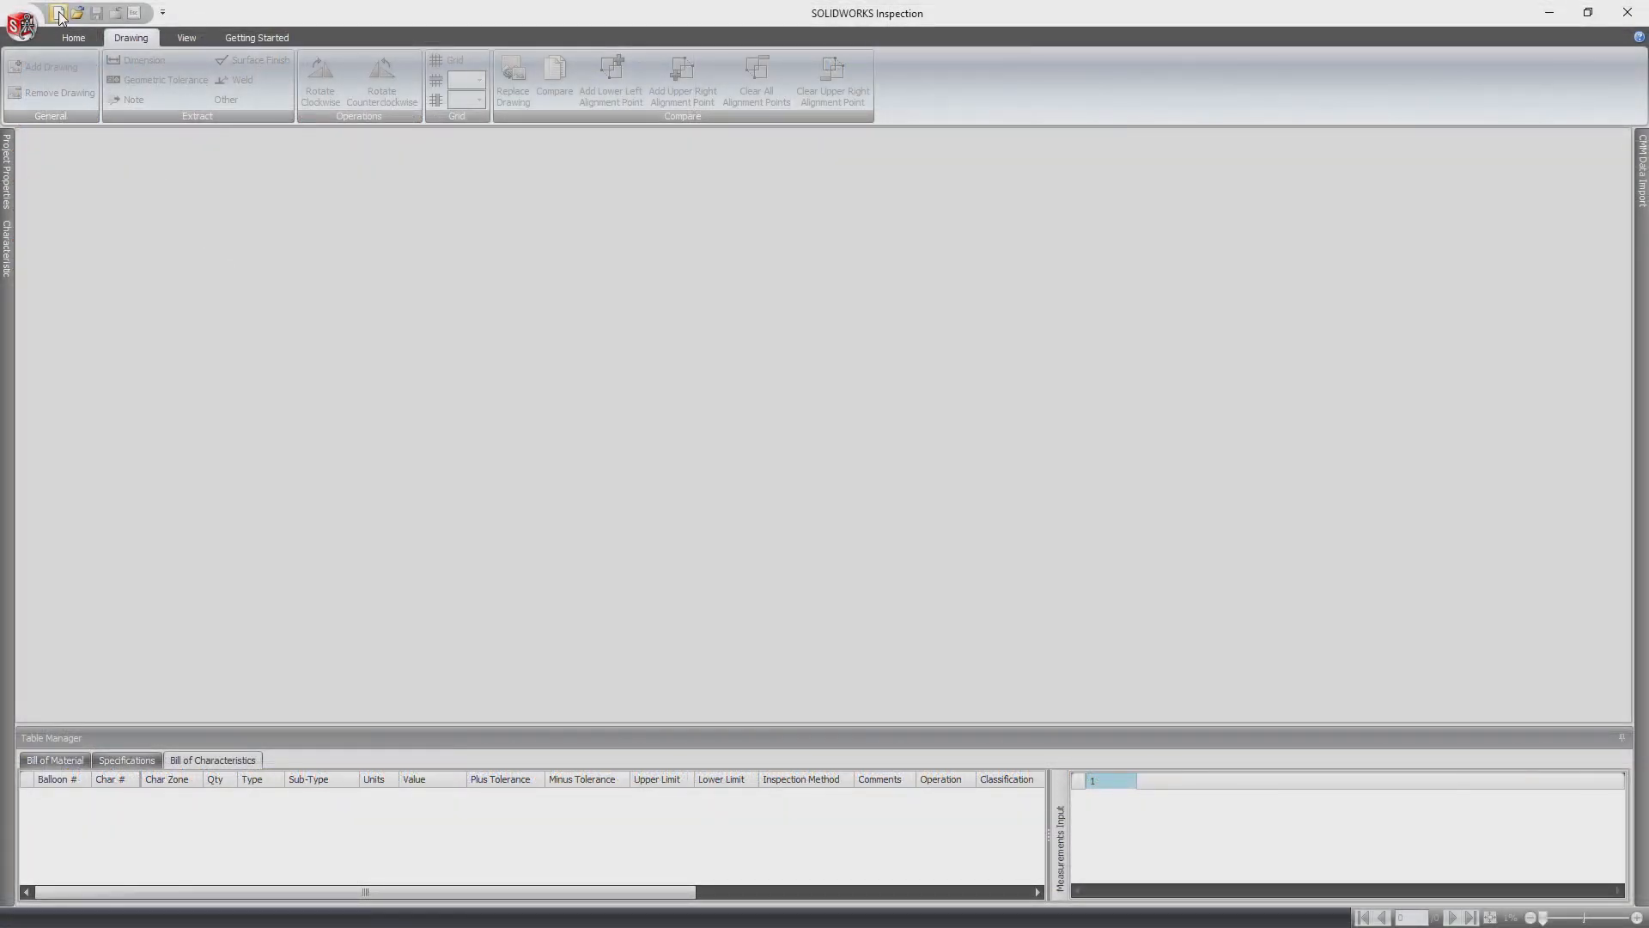
left_click(709, 398)
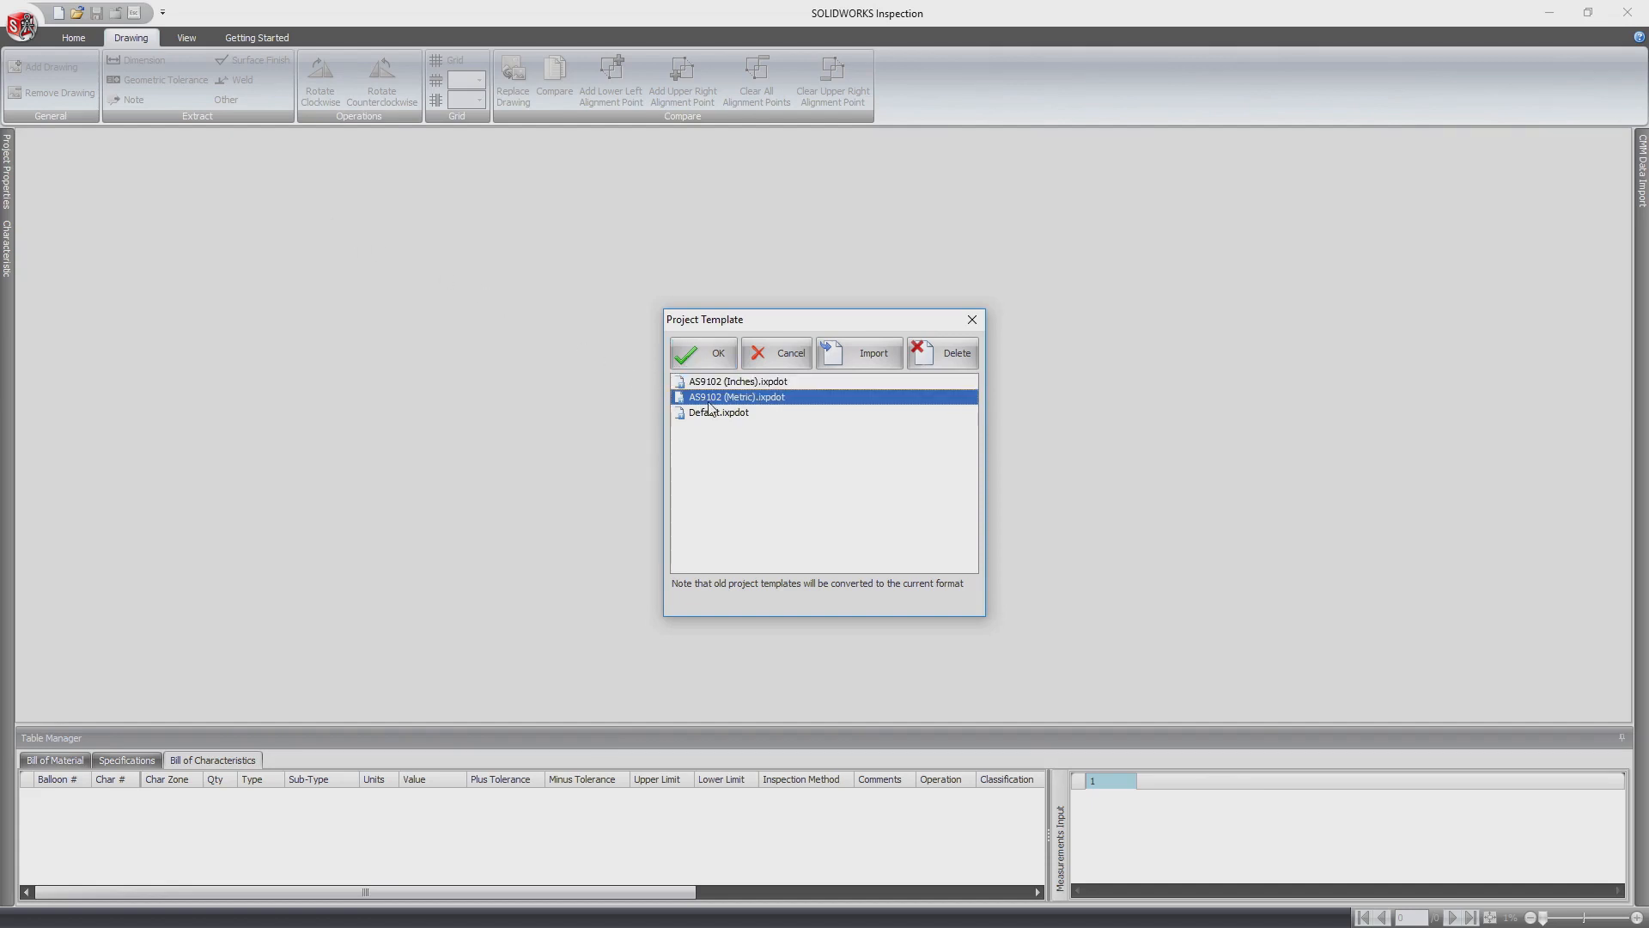
left_click(701, 355)
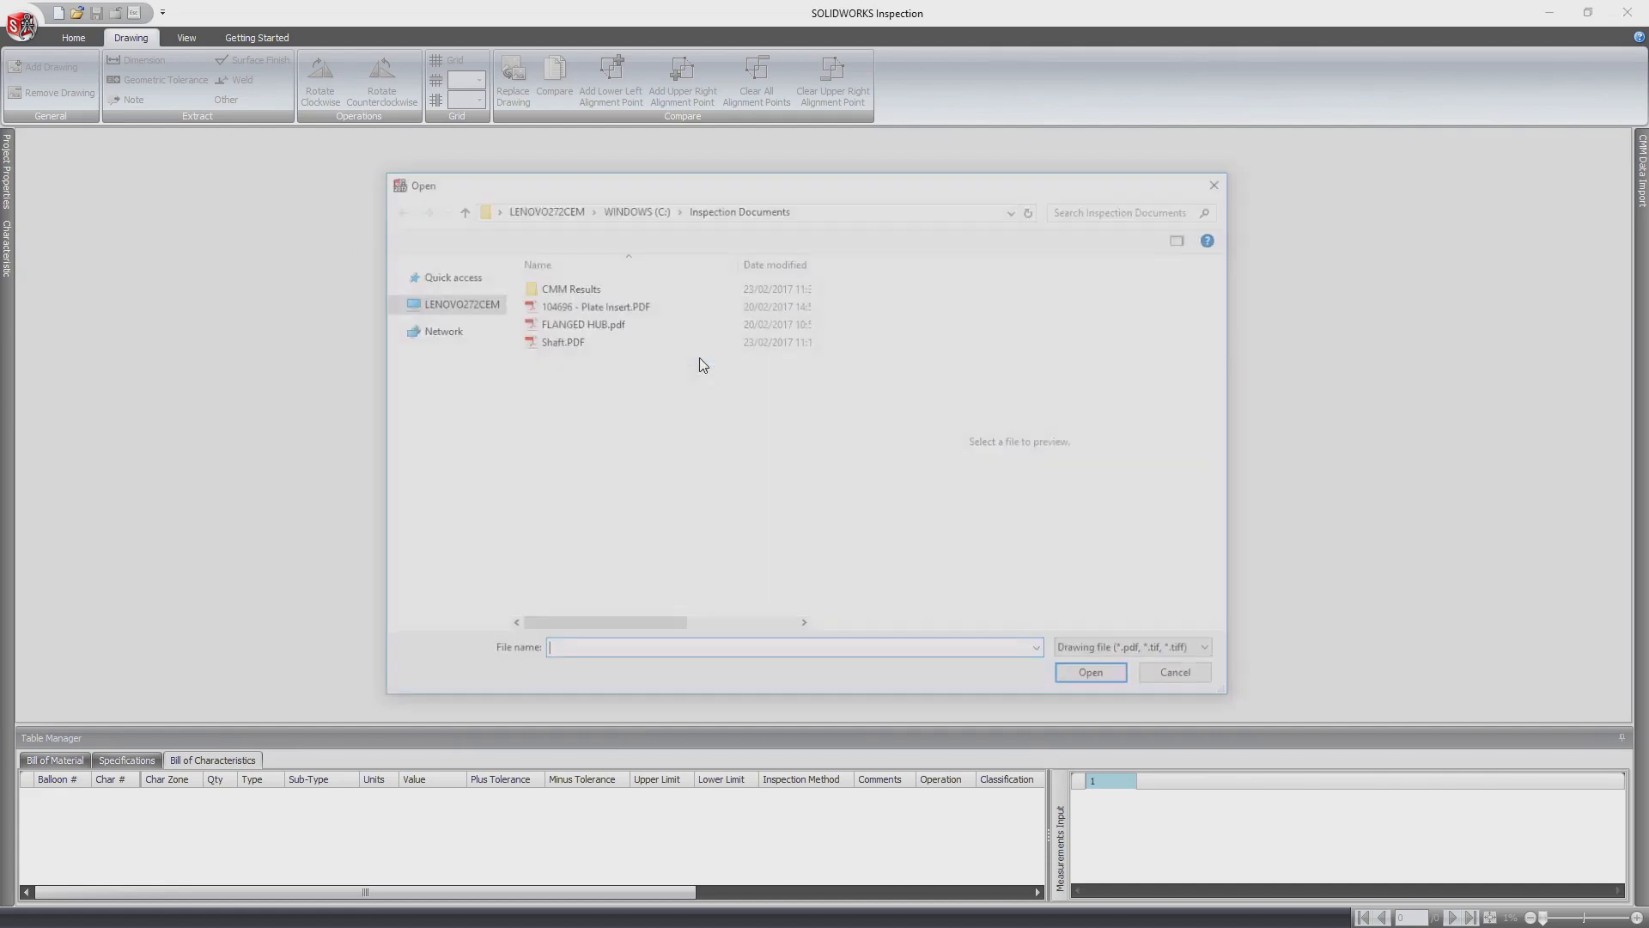
left_click(553, 343)
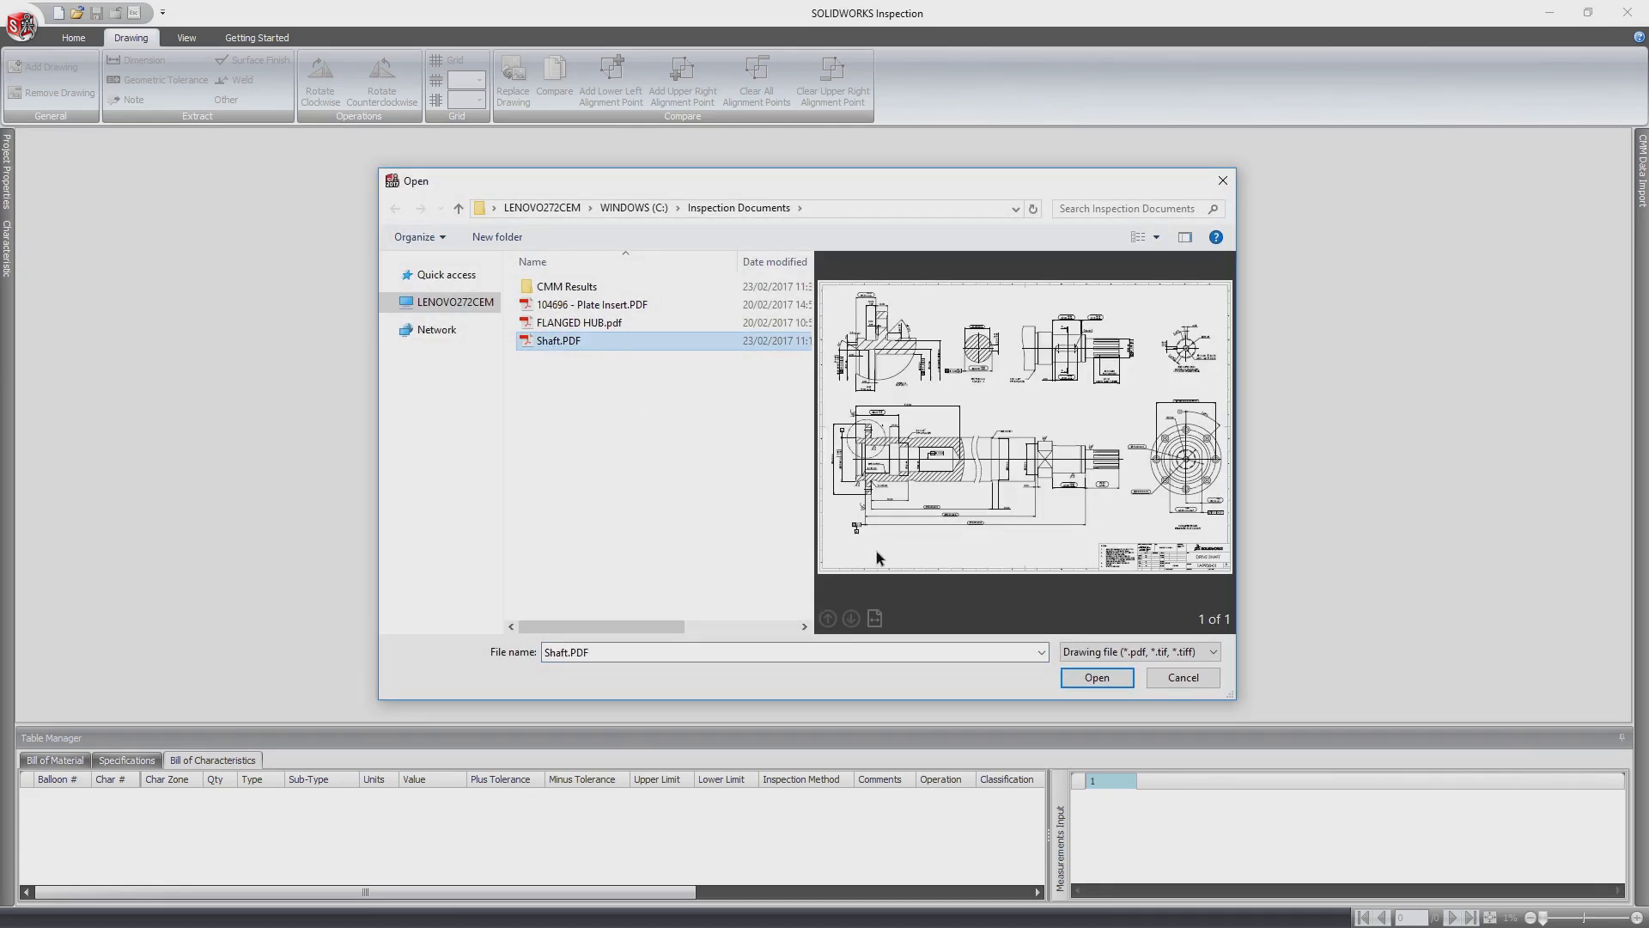
left_click(1091, 678)
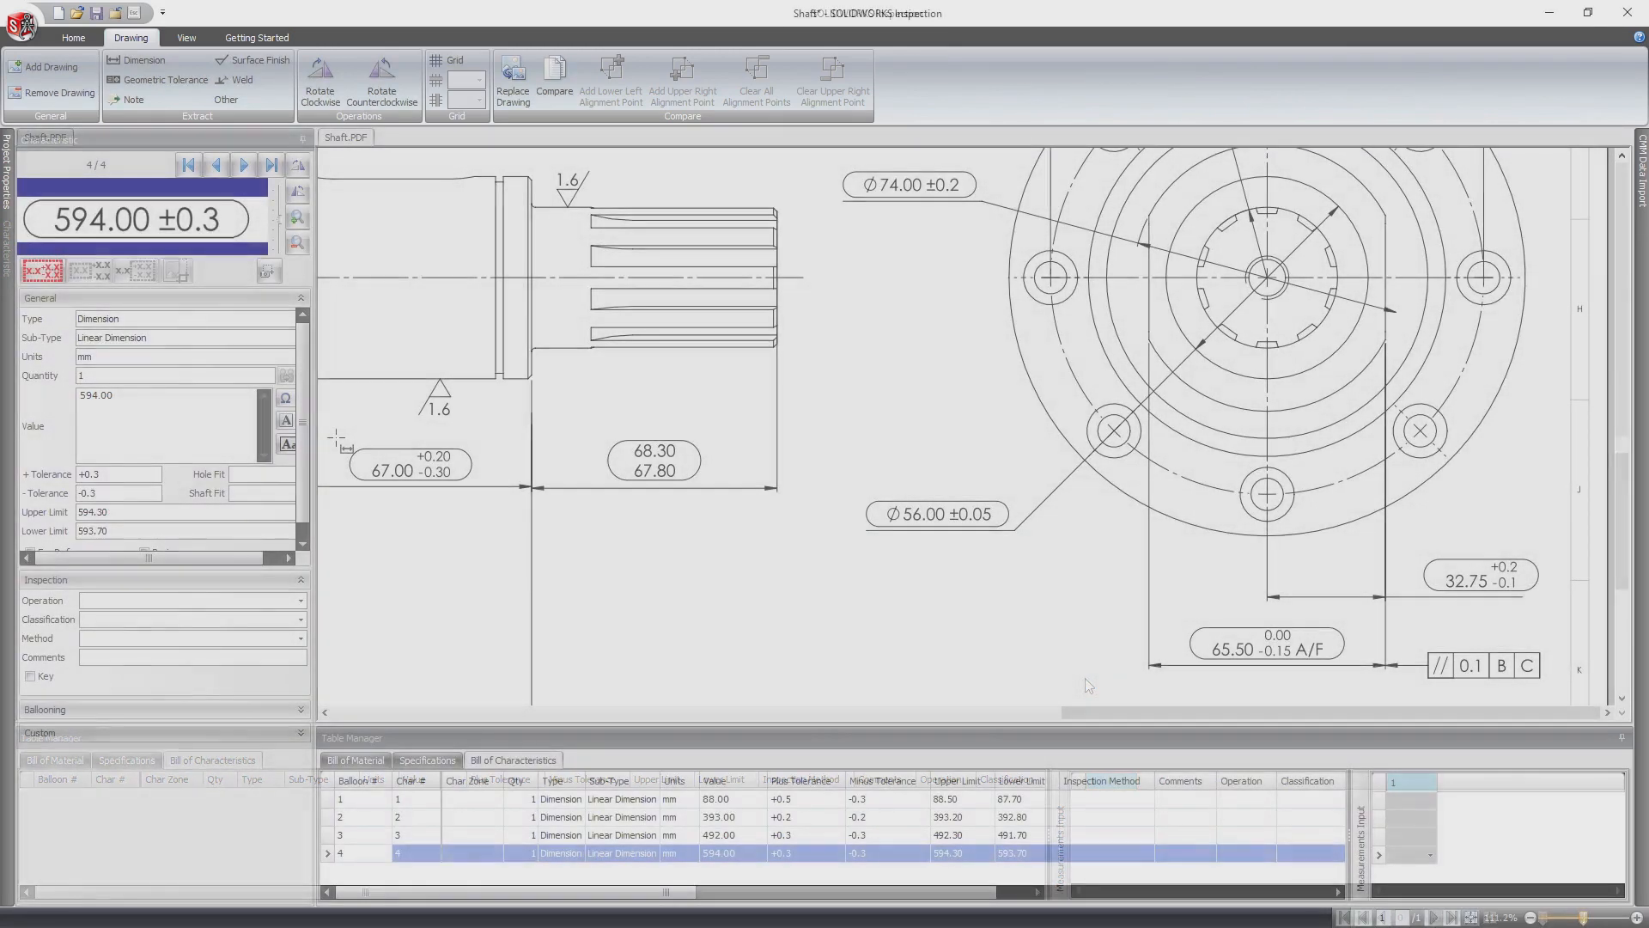
Step: Extract the shaft dimensions 67.00, 68.30/67.80, Ø74.00 ±0.2, Ø56.00 ±0.05 and 65.50 A/F as ballooned characteristics
left_click_drag(336, 436, 486, 487)
left_click_drag(598, 435, 726, 498)
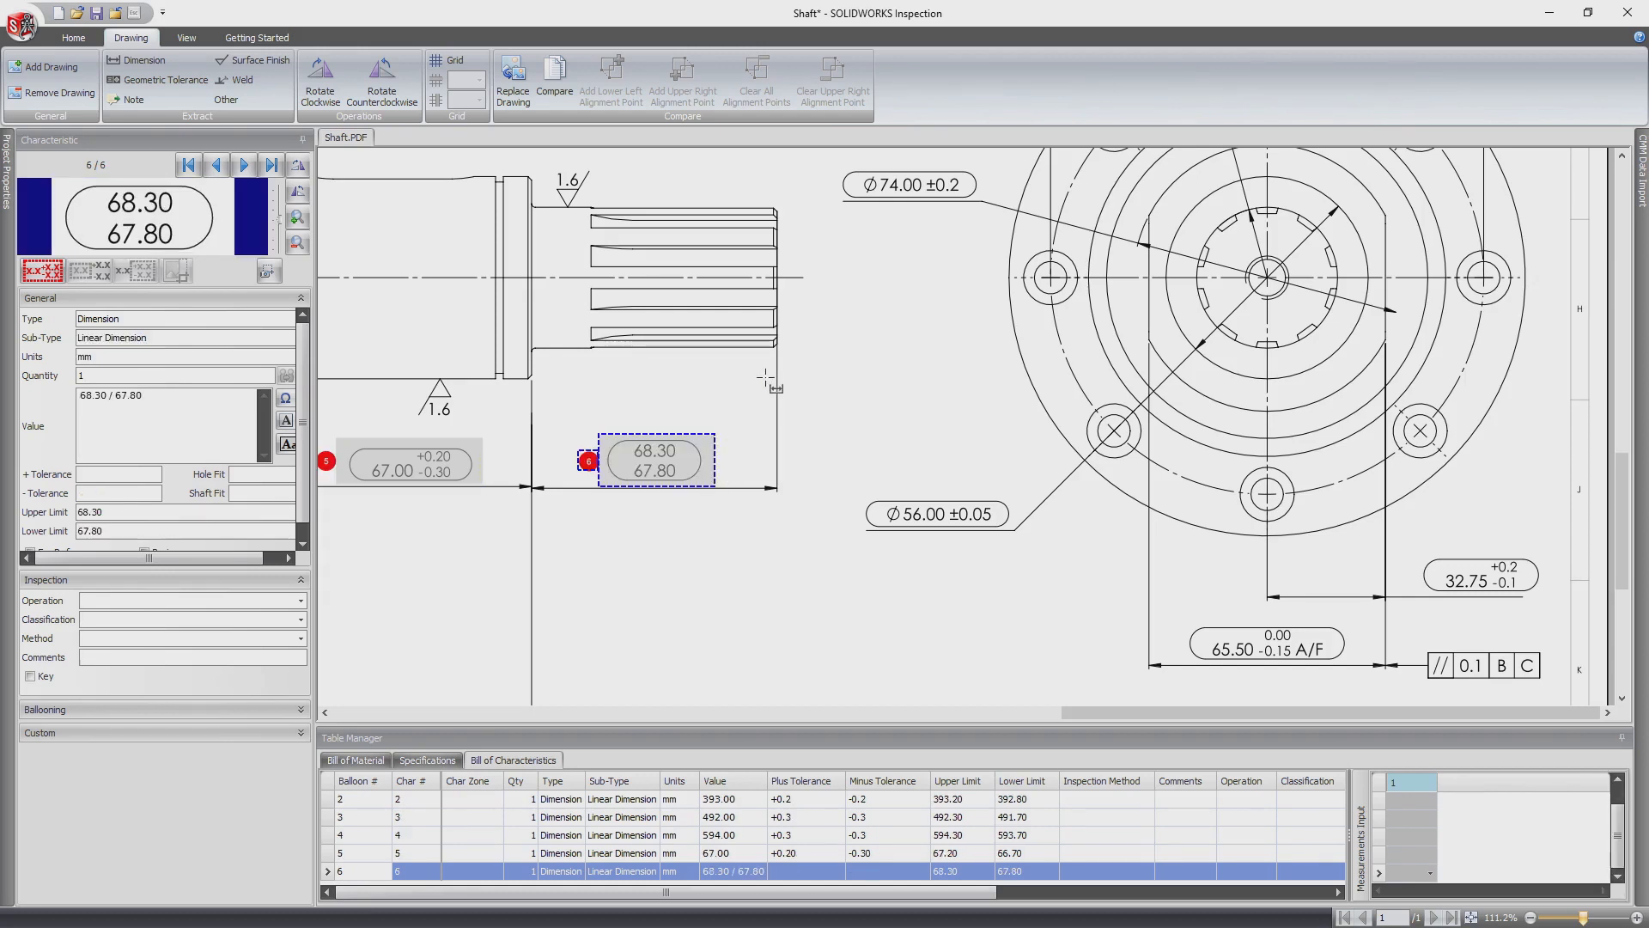
left_click_drag(890, 193, 987, 209)
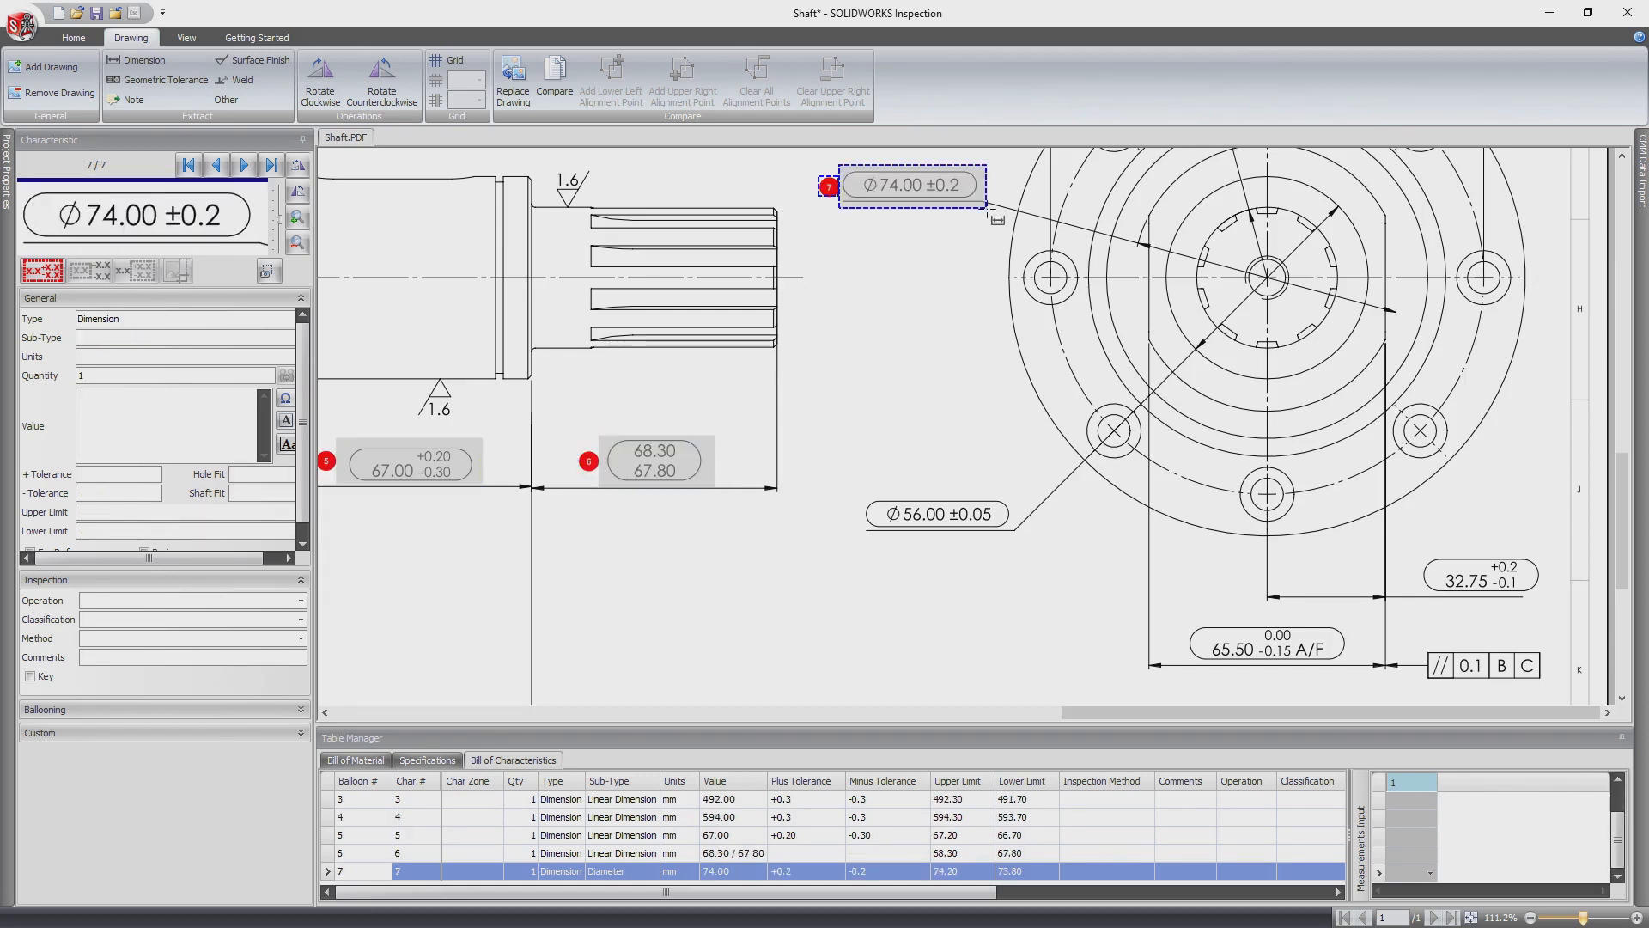
left_click_drag(857, 491, 1020, 541)
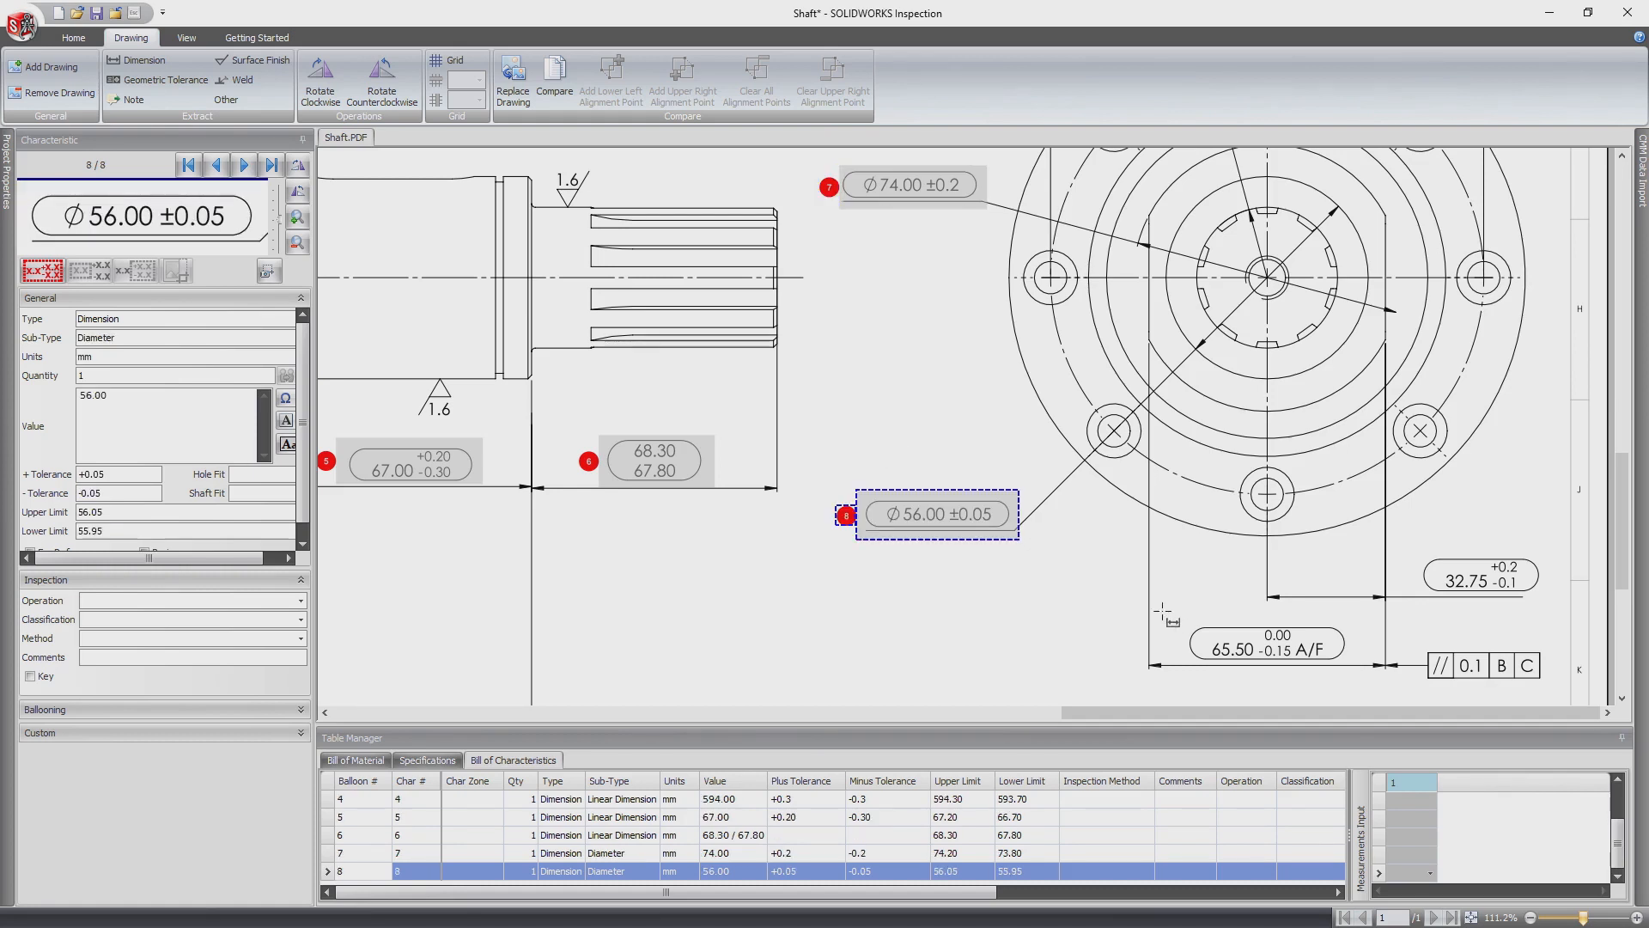
left_click_drag(1203, 634, 1357, 669)
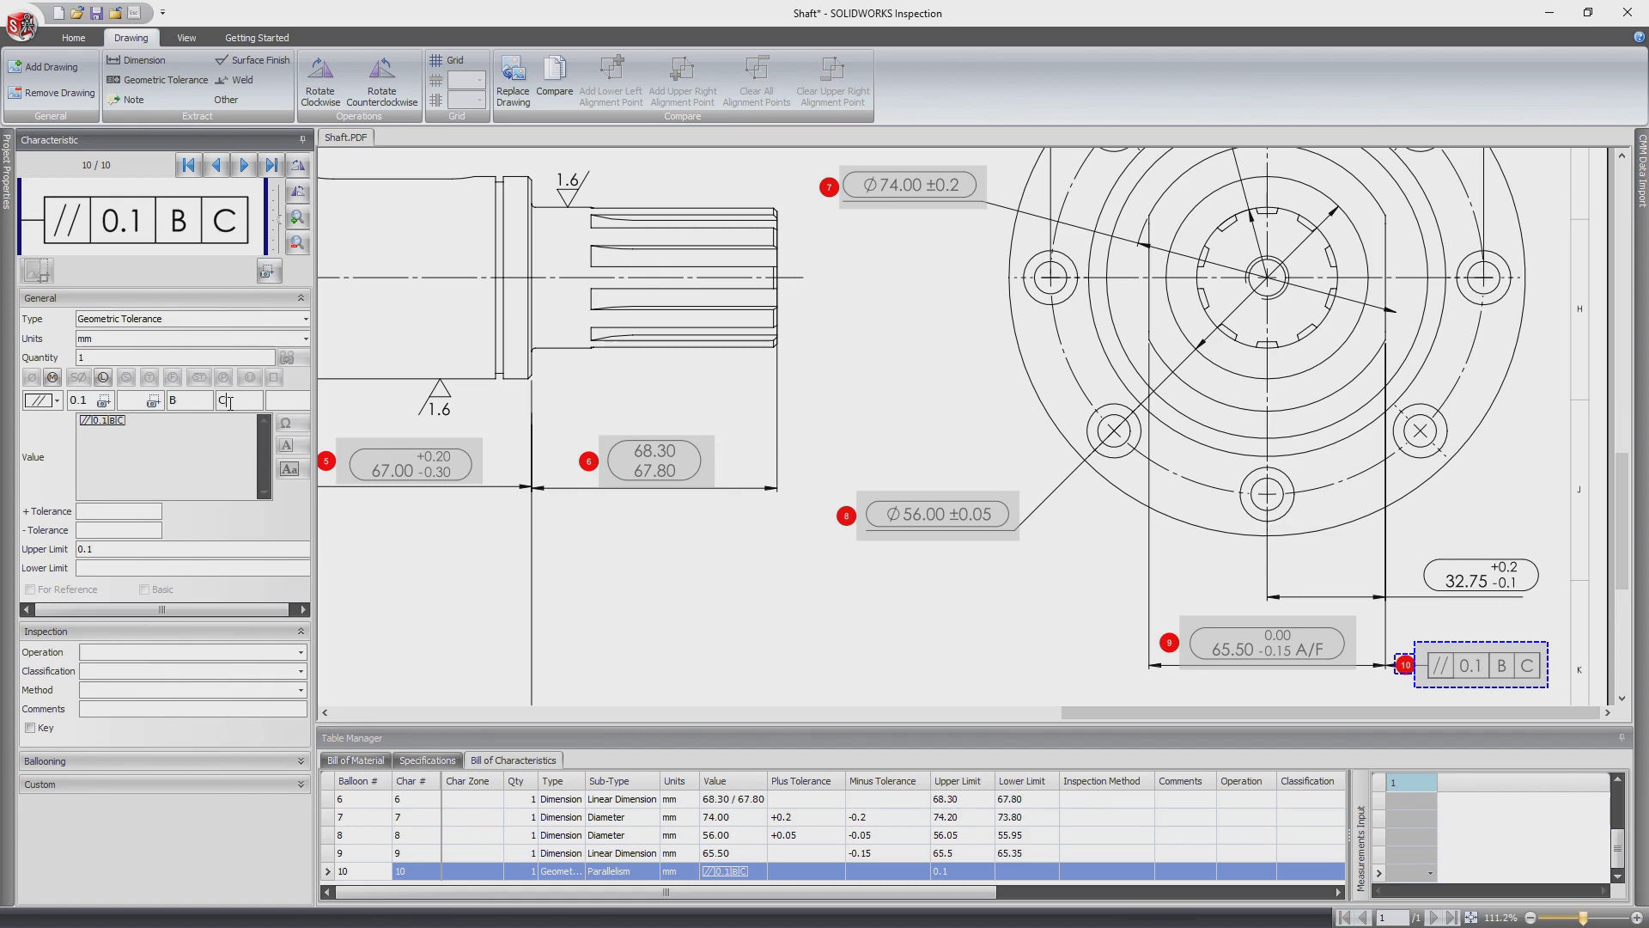
Step: Set the classification of the 0.1 parallelism tolerance to Major and choose its inspection method
left_click(302, 671)
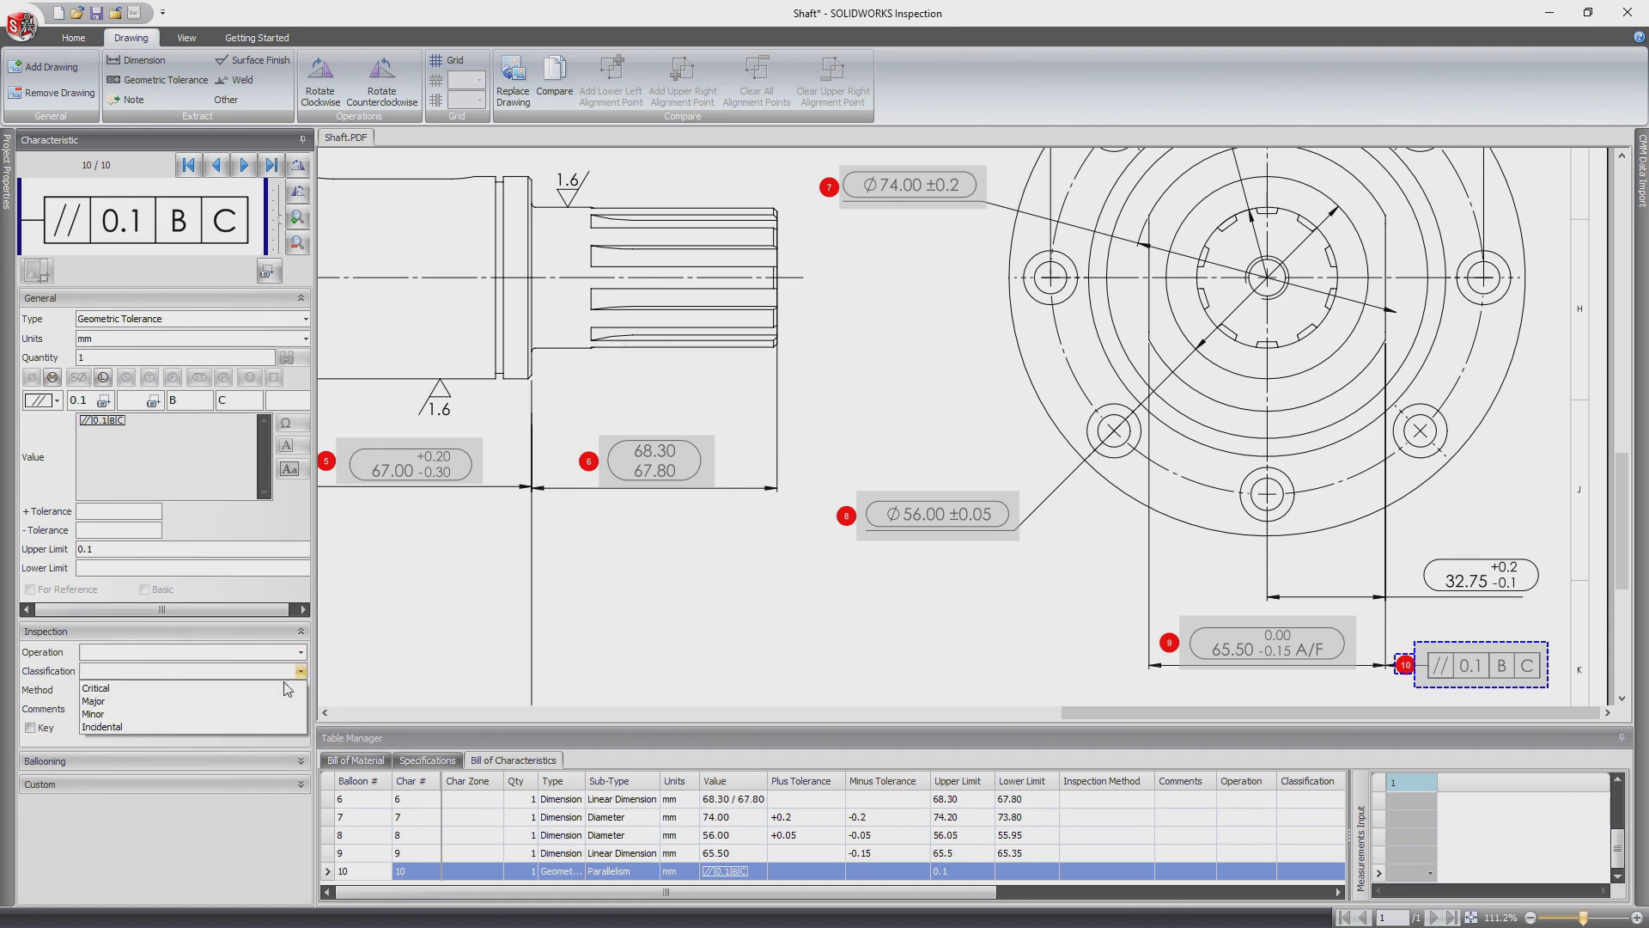
left_click(239, 702)
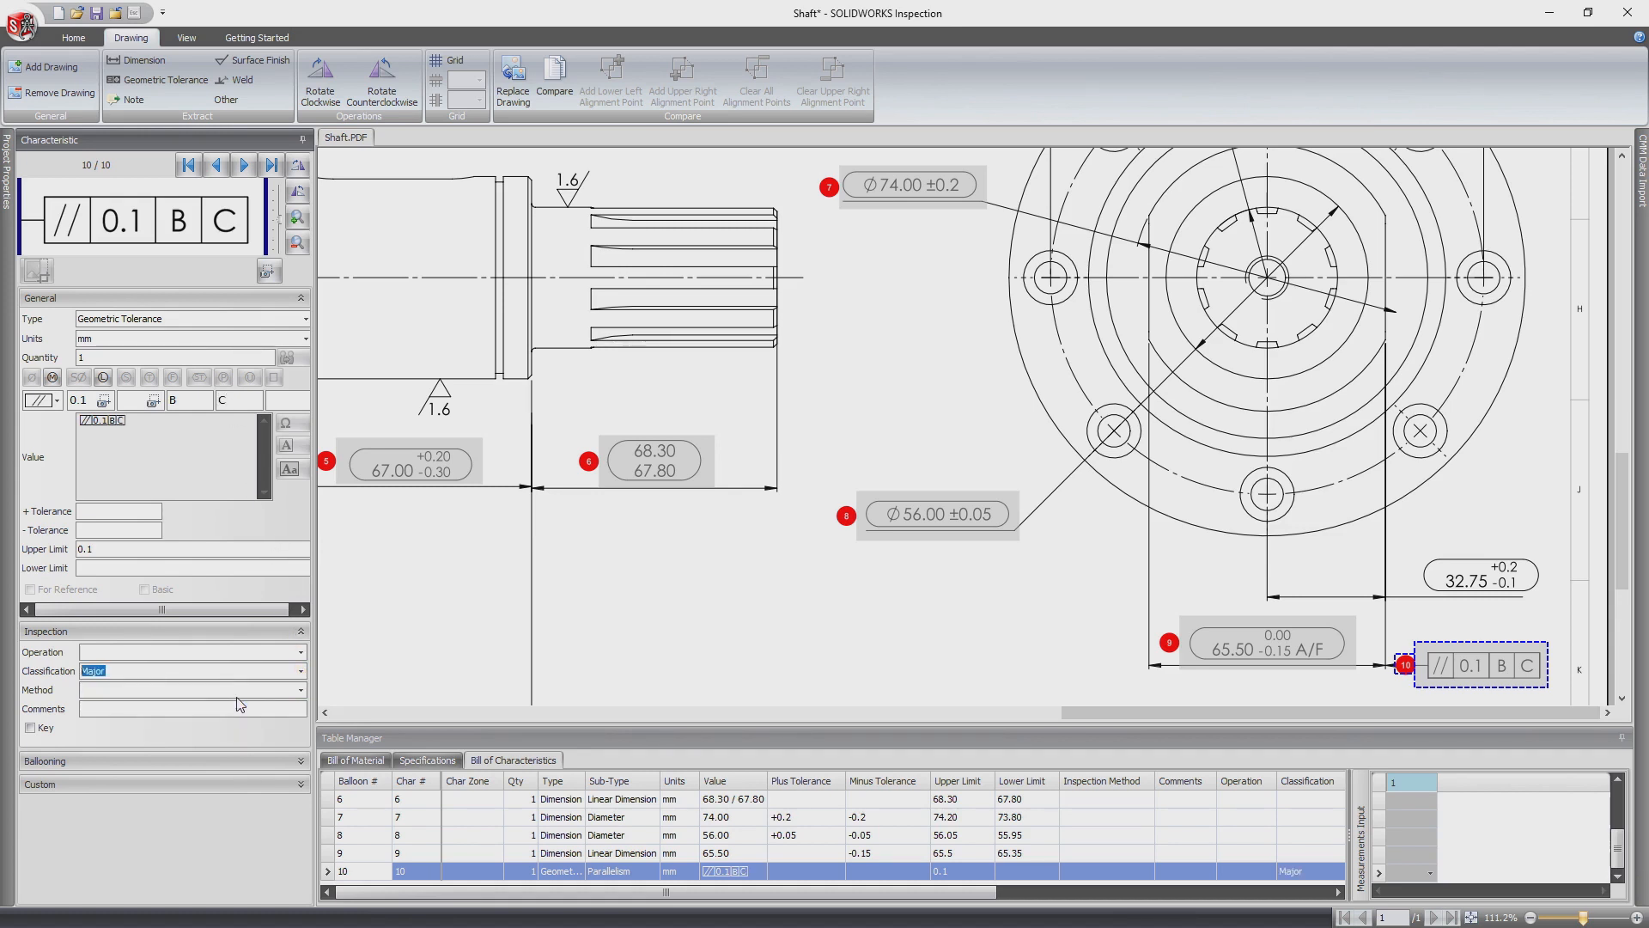
left_click(300, 691)
left_click(265, 720)
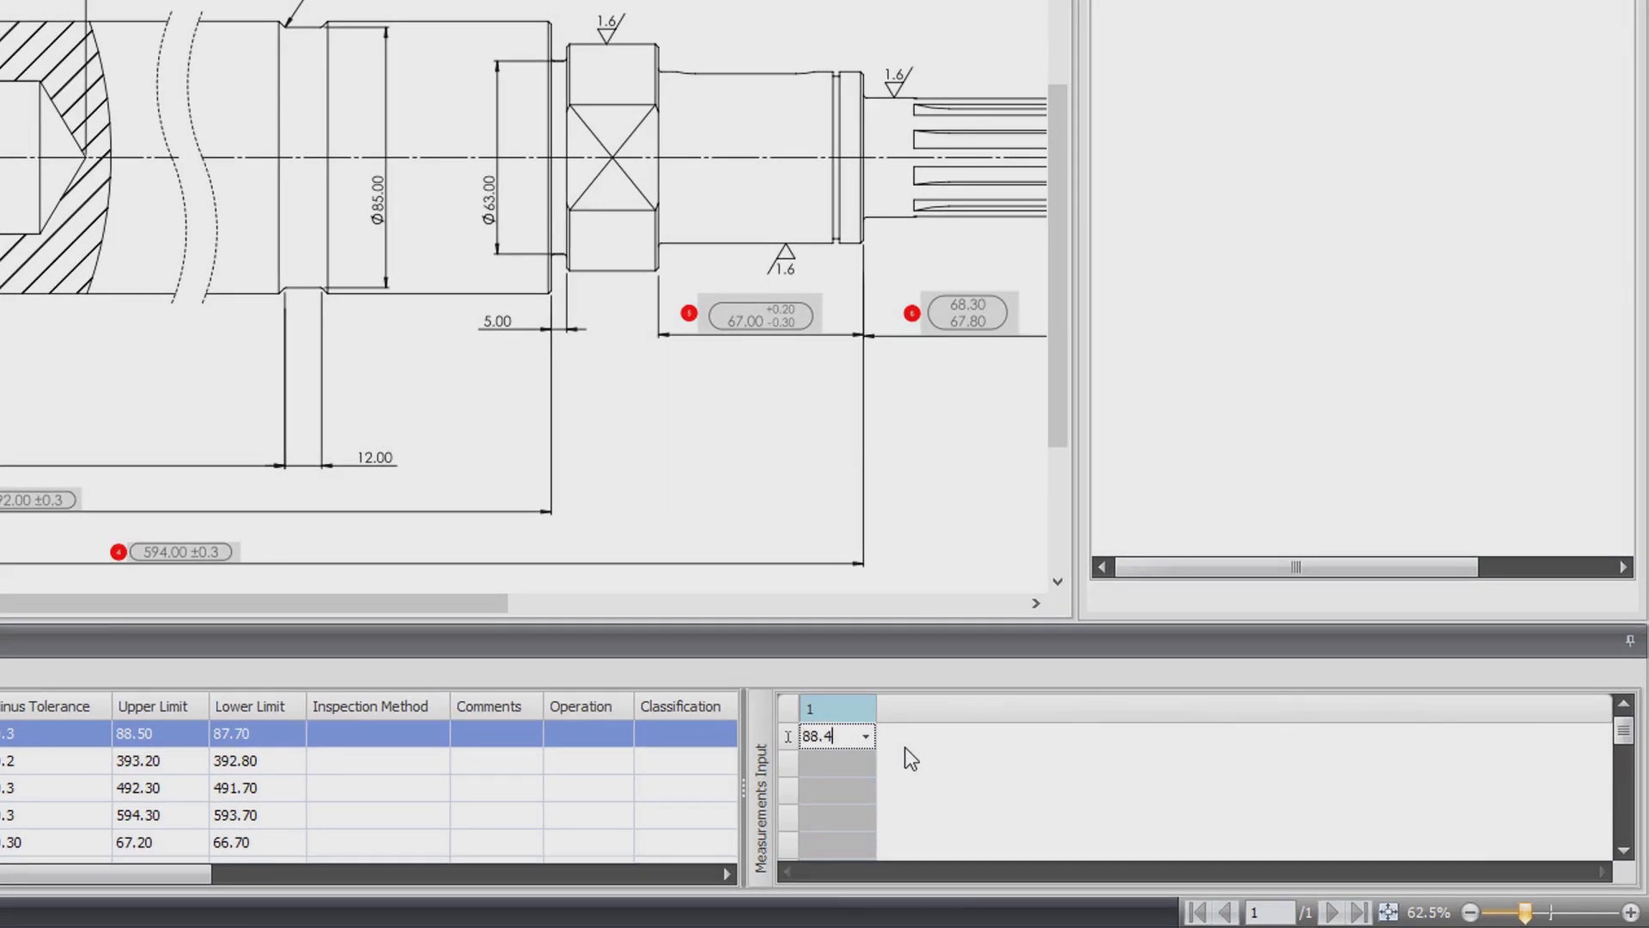
Step: Record the measured values 88.4, 393.1, 492.25 and 594.2 for the first four characteristics
key("Return")
type("393.1")
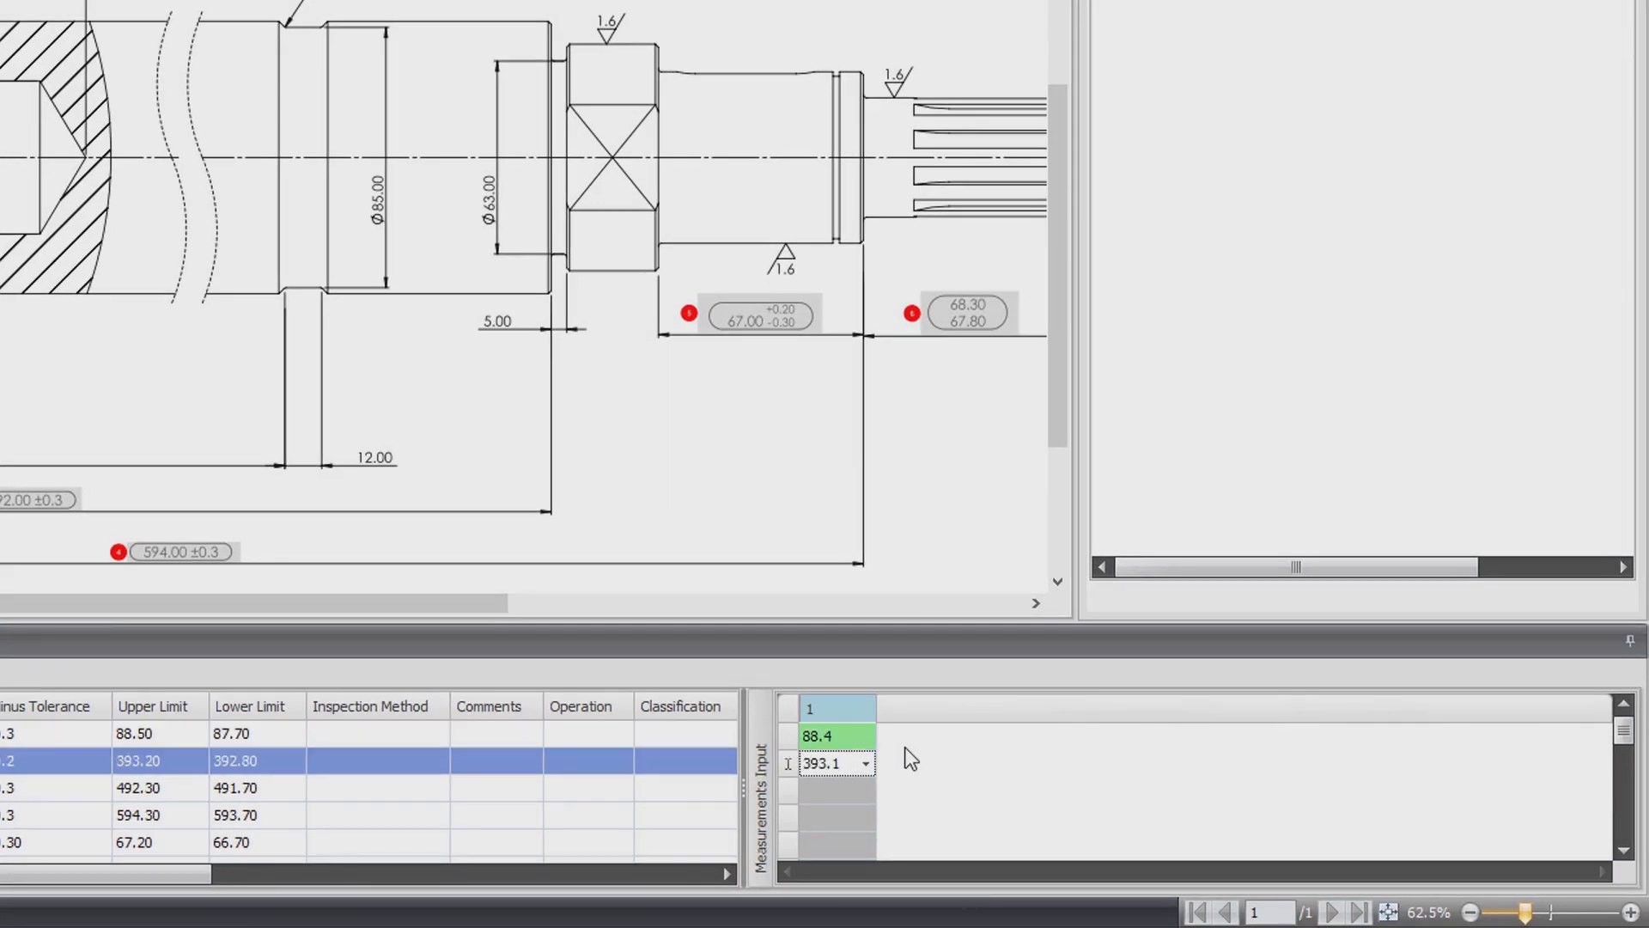
key("Return")
type("492.25")
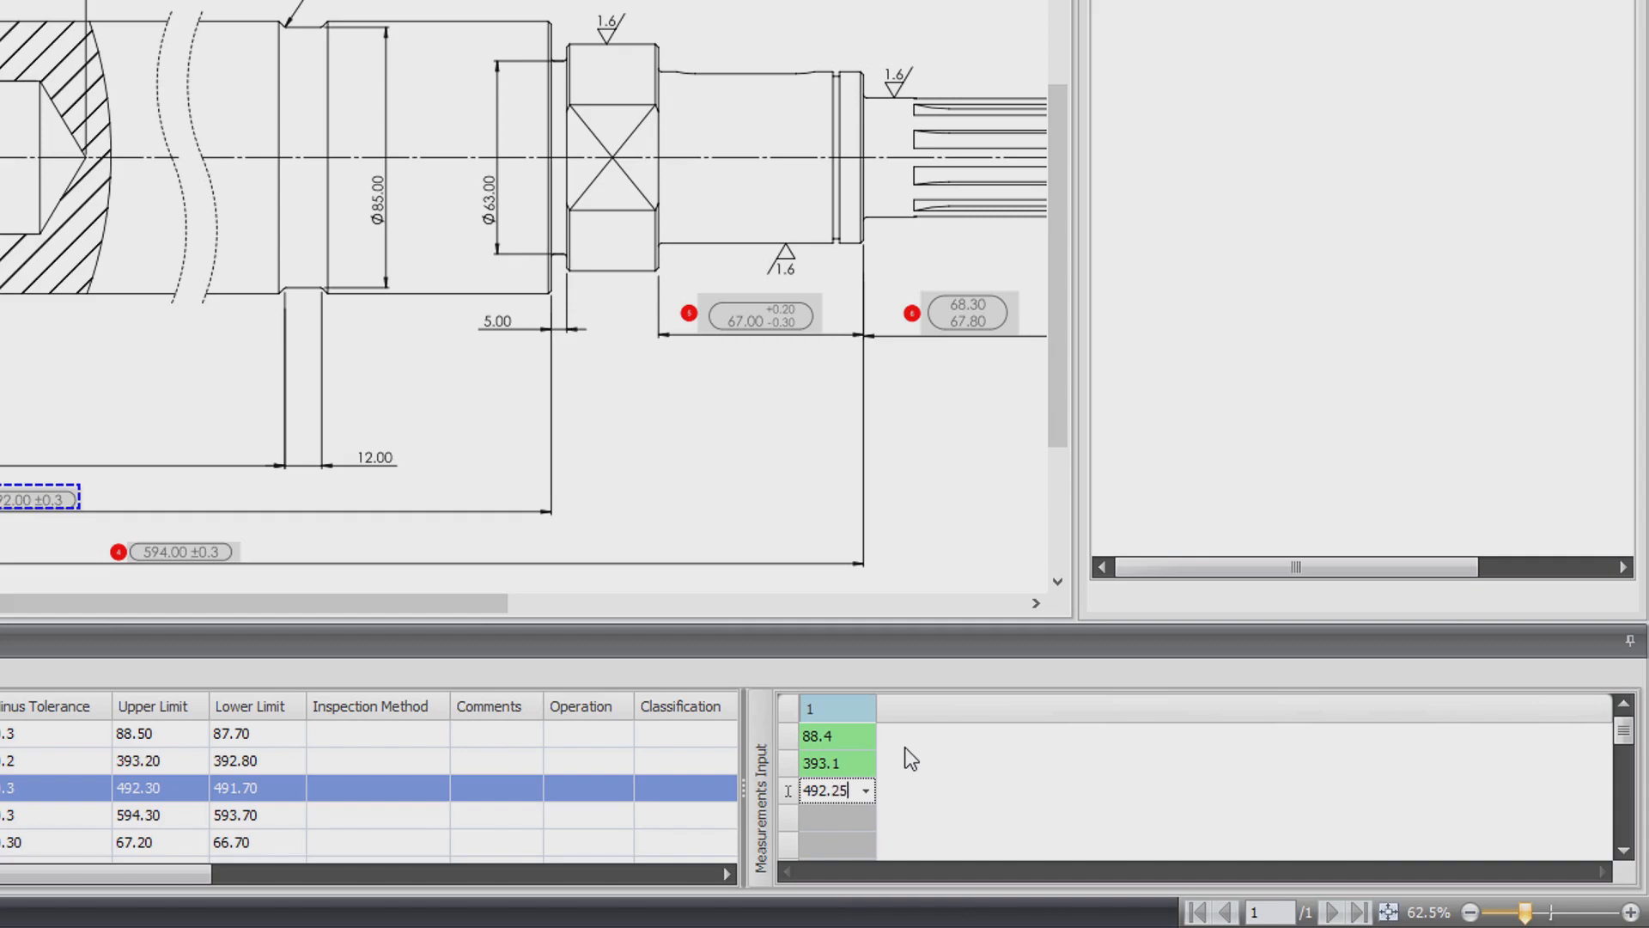
key("Return")
type("594.2")
key("Return")
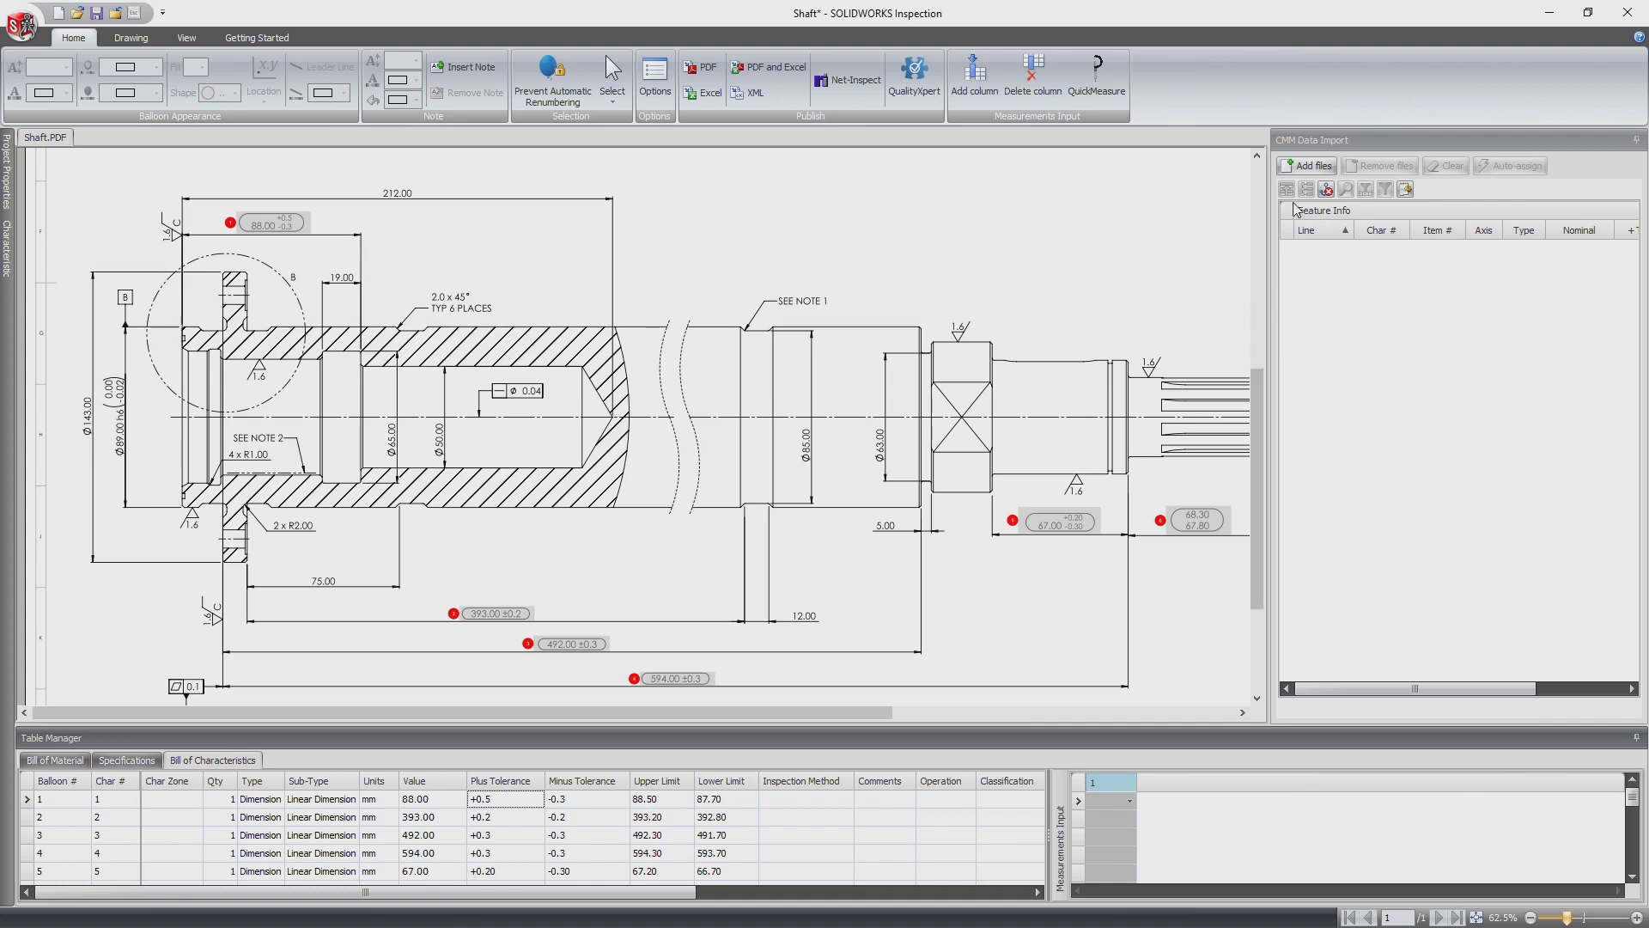
Step: Import the CMM result files PDCMIS Shaft 1.txt through PDCMIS Shaft 8.txt and auto-assign them to the characteristics by exact Item # match
left_click(1307, 166)
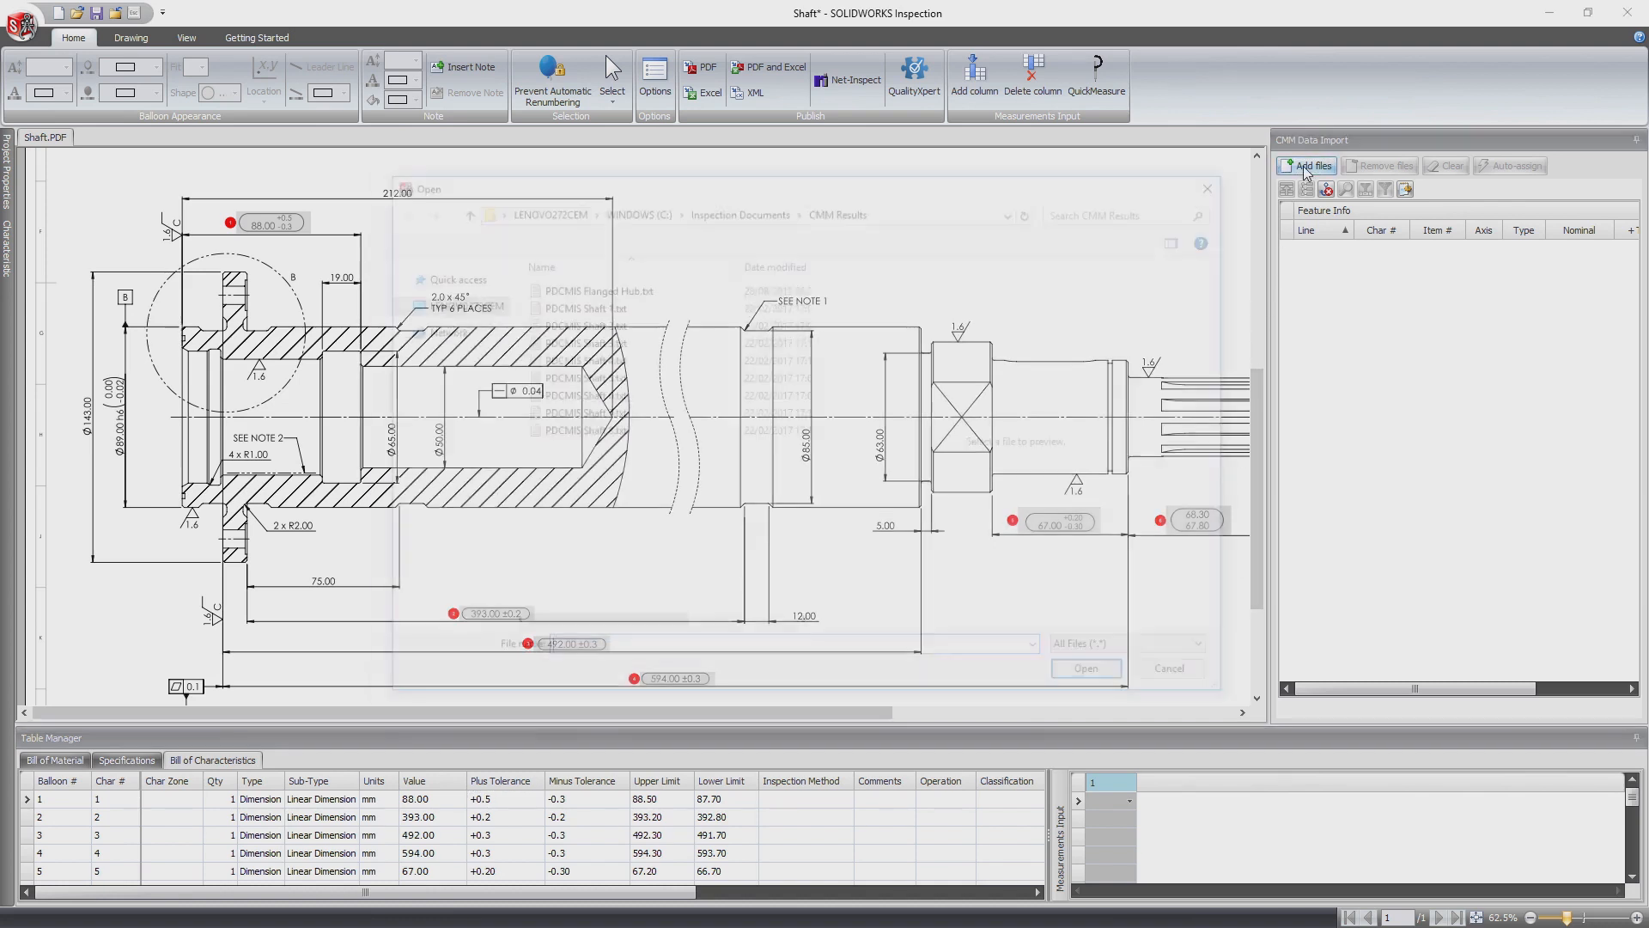
left_click(593, 305)
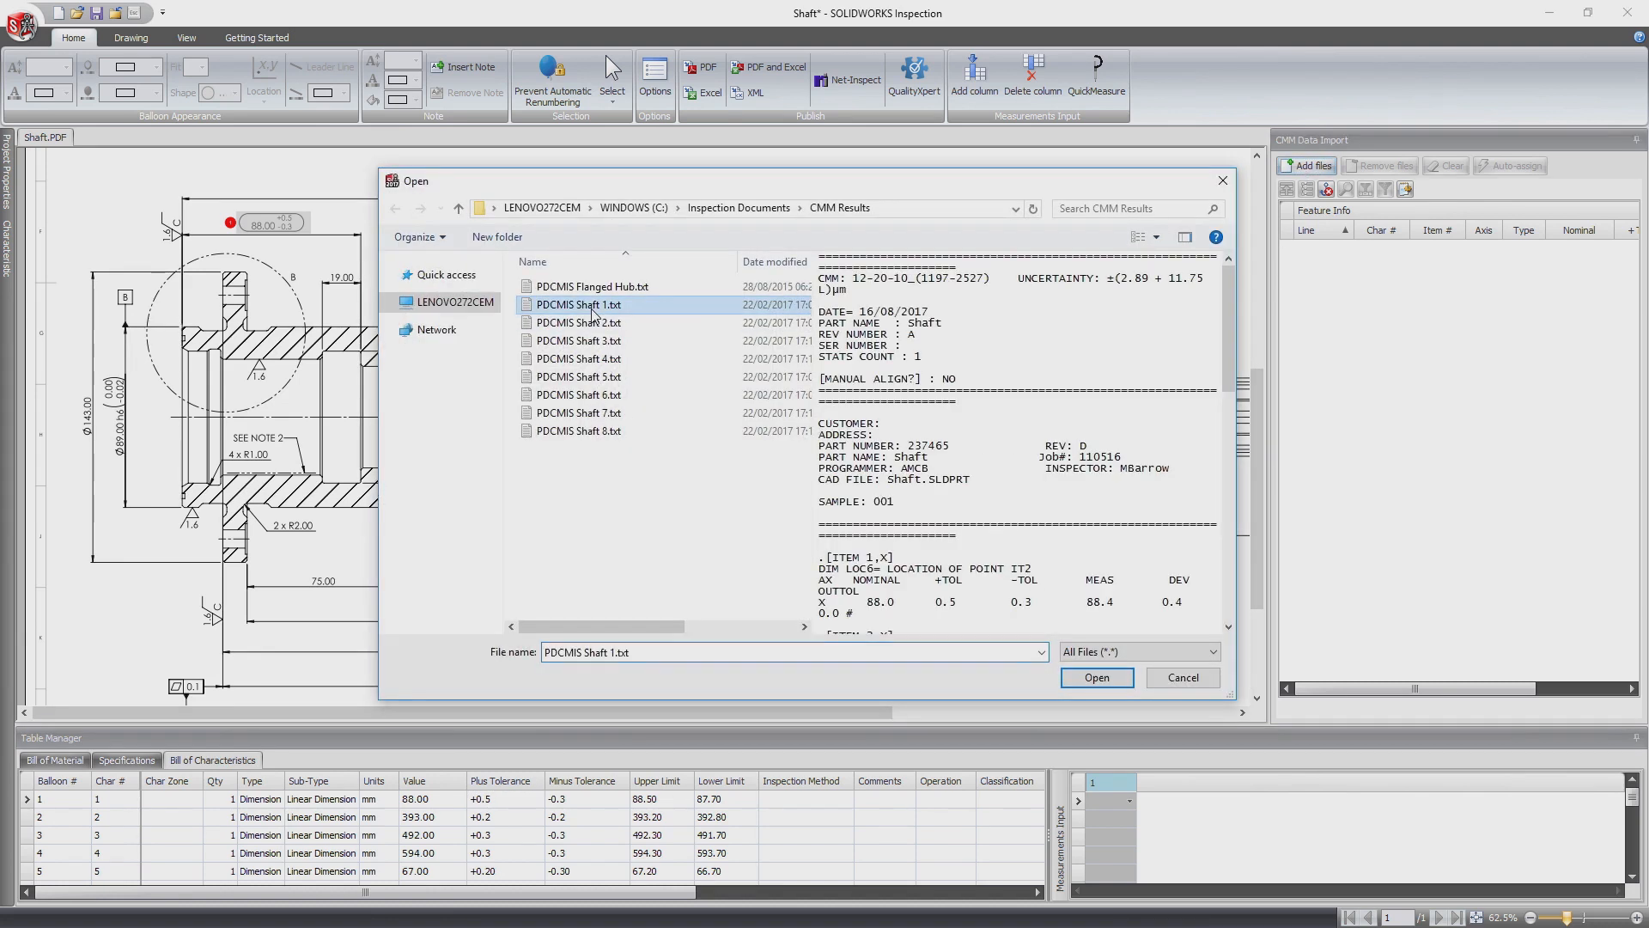
left_click(591, 432, "shift")
left_click(1089, 684)
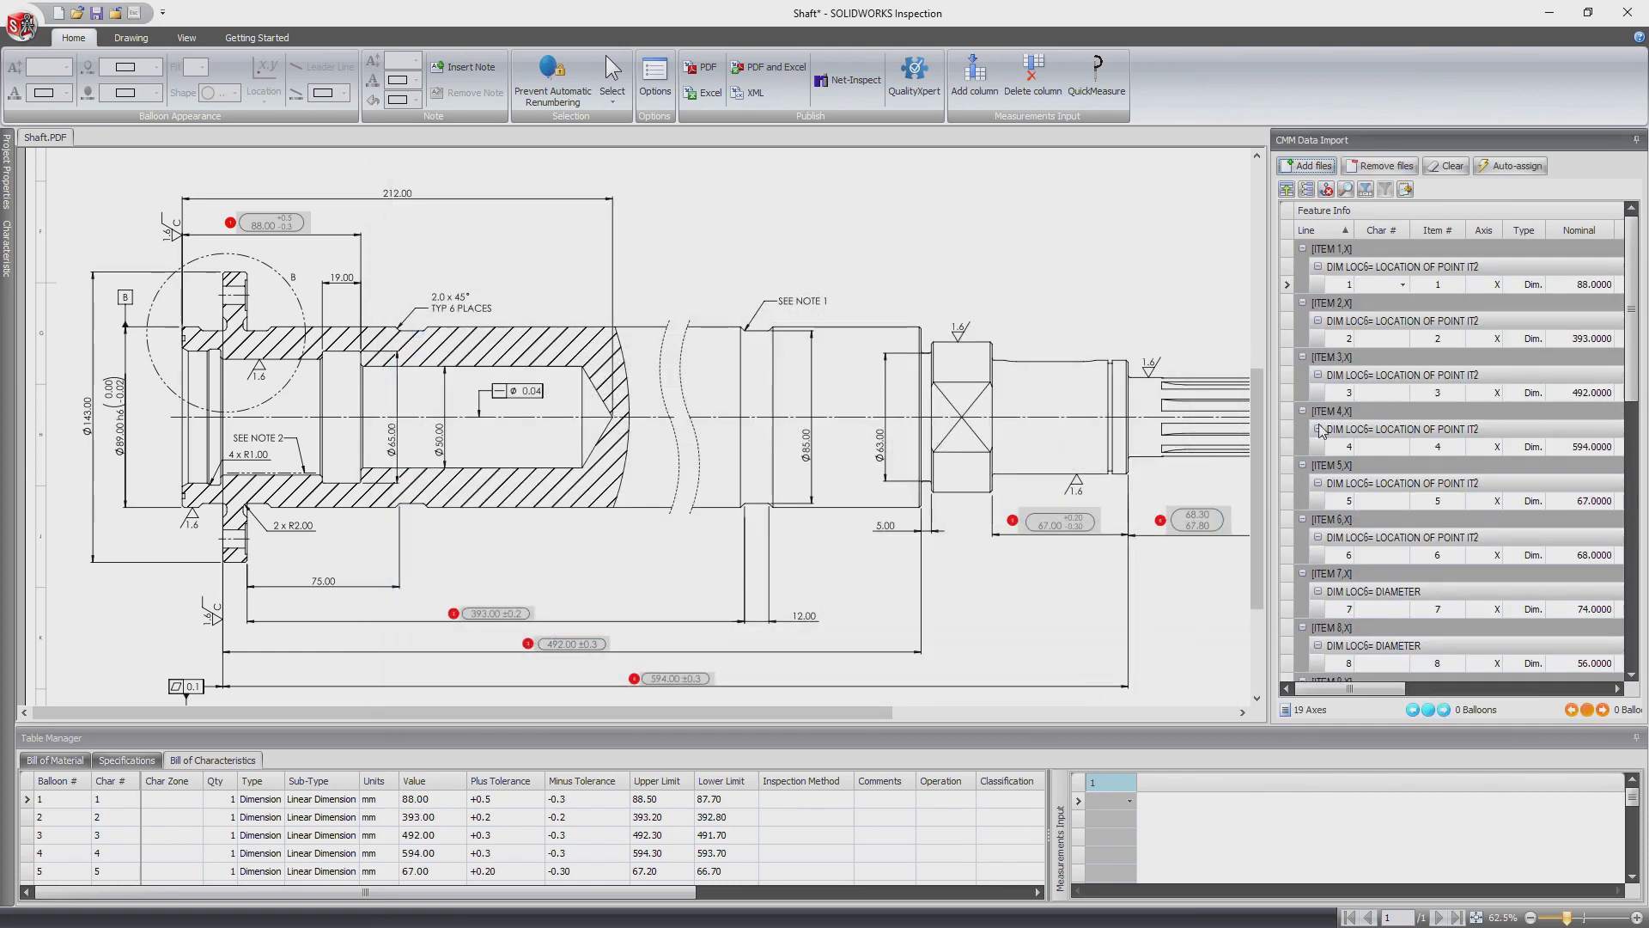
left_click(1498, 171)
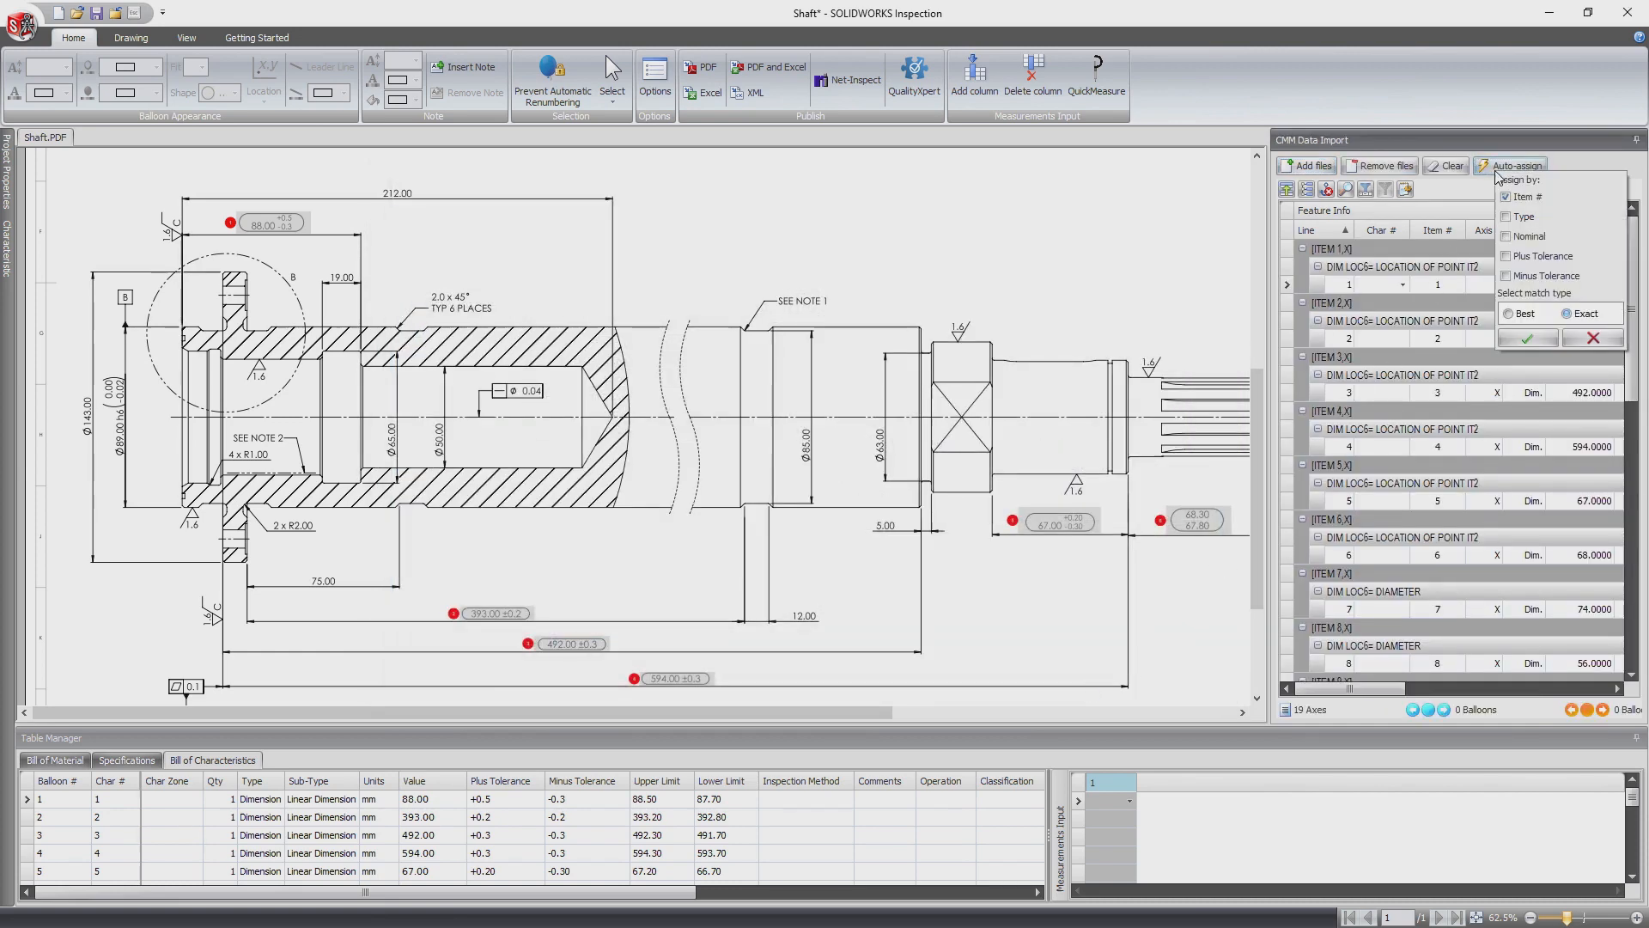
left_click(1529, 339)
Step: Examine the imported measurements of all characteristics and their colour-coded pass/fail status across the shaft drawing's views
left_click(1622, 786)
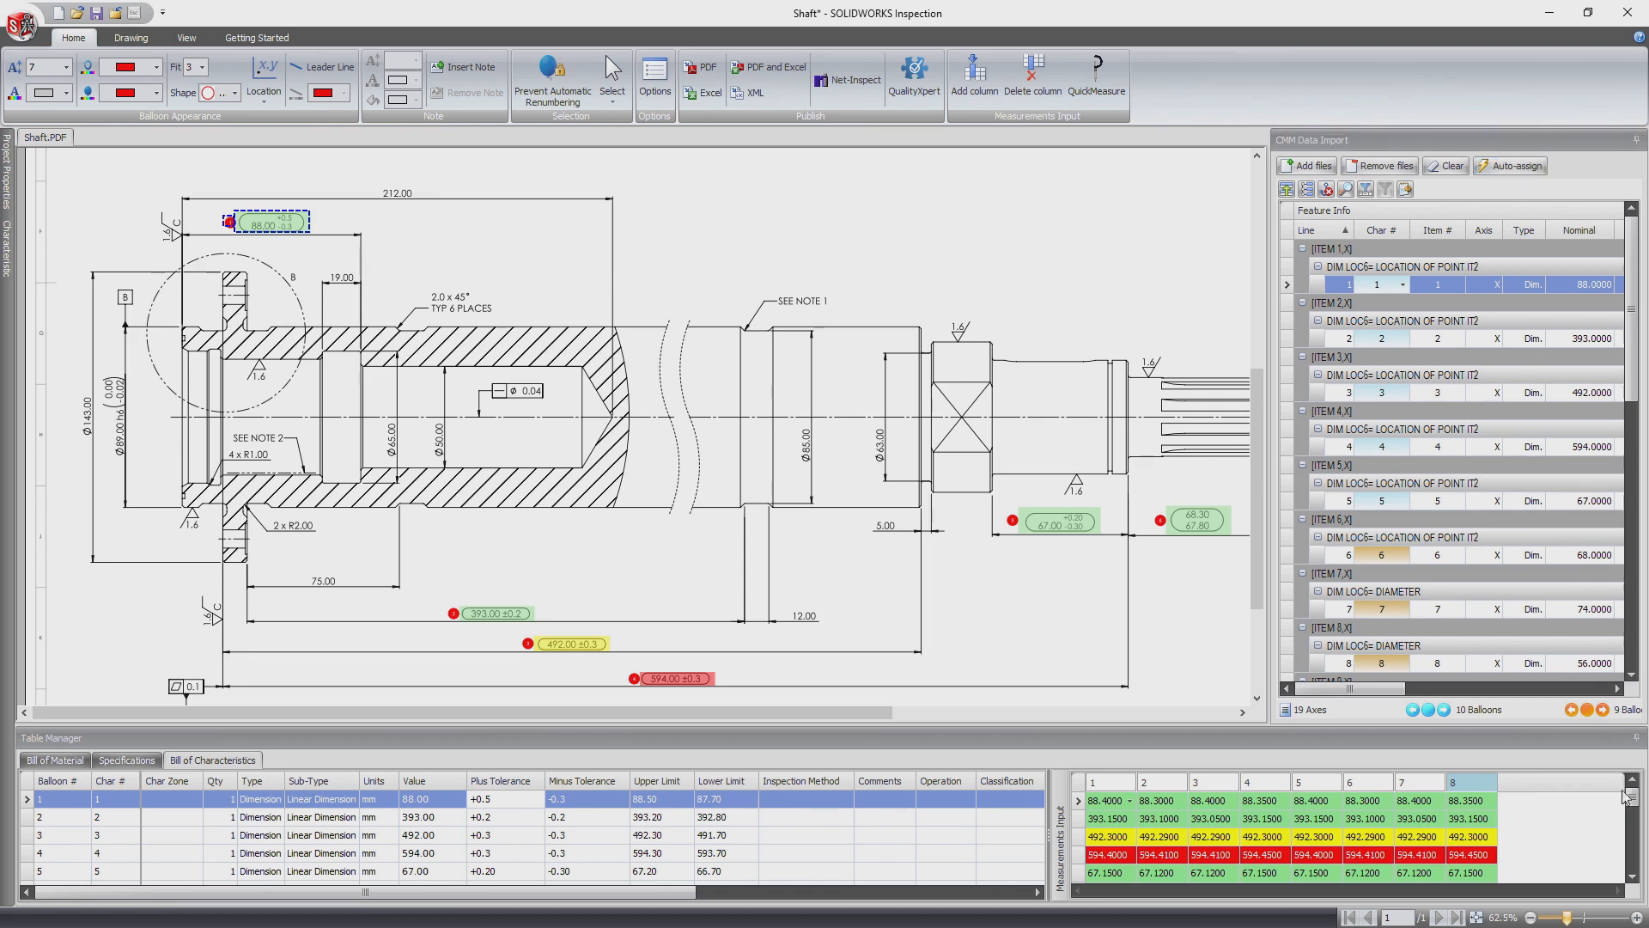
left_click_drag(1632, 805, 1633, 850)
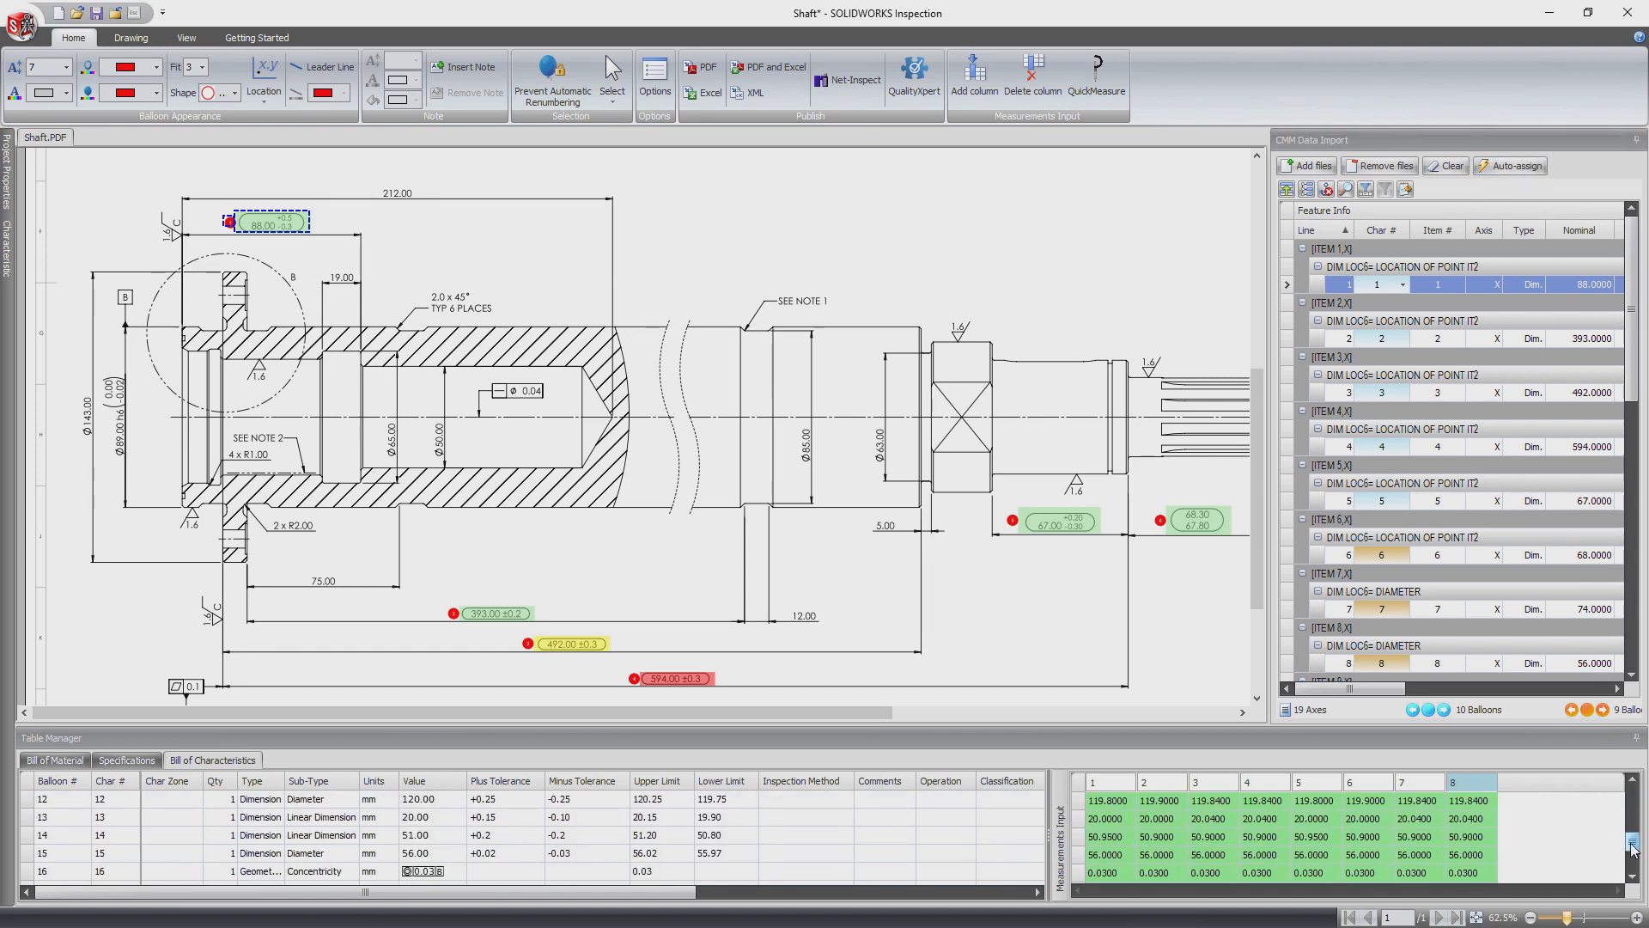
left_click_drag(876, 713, 1220, 744)
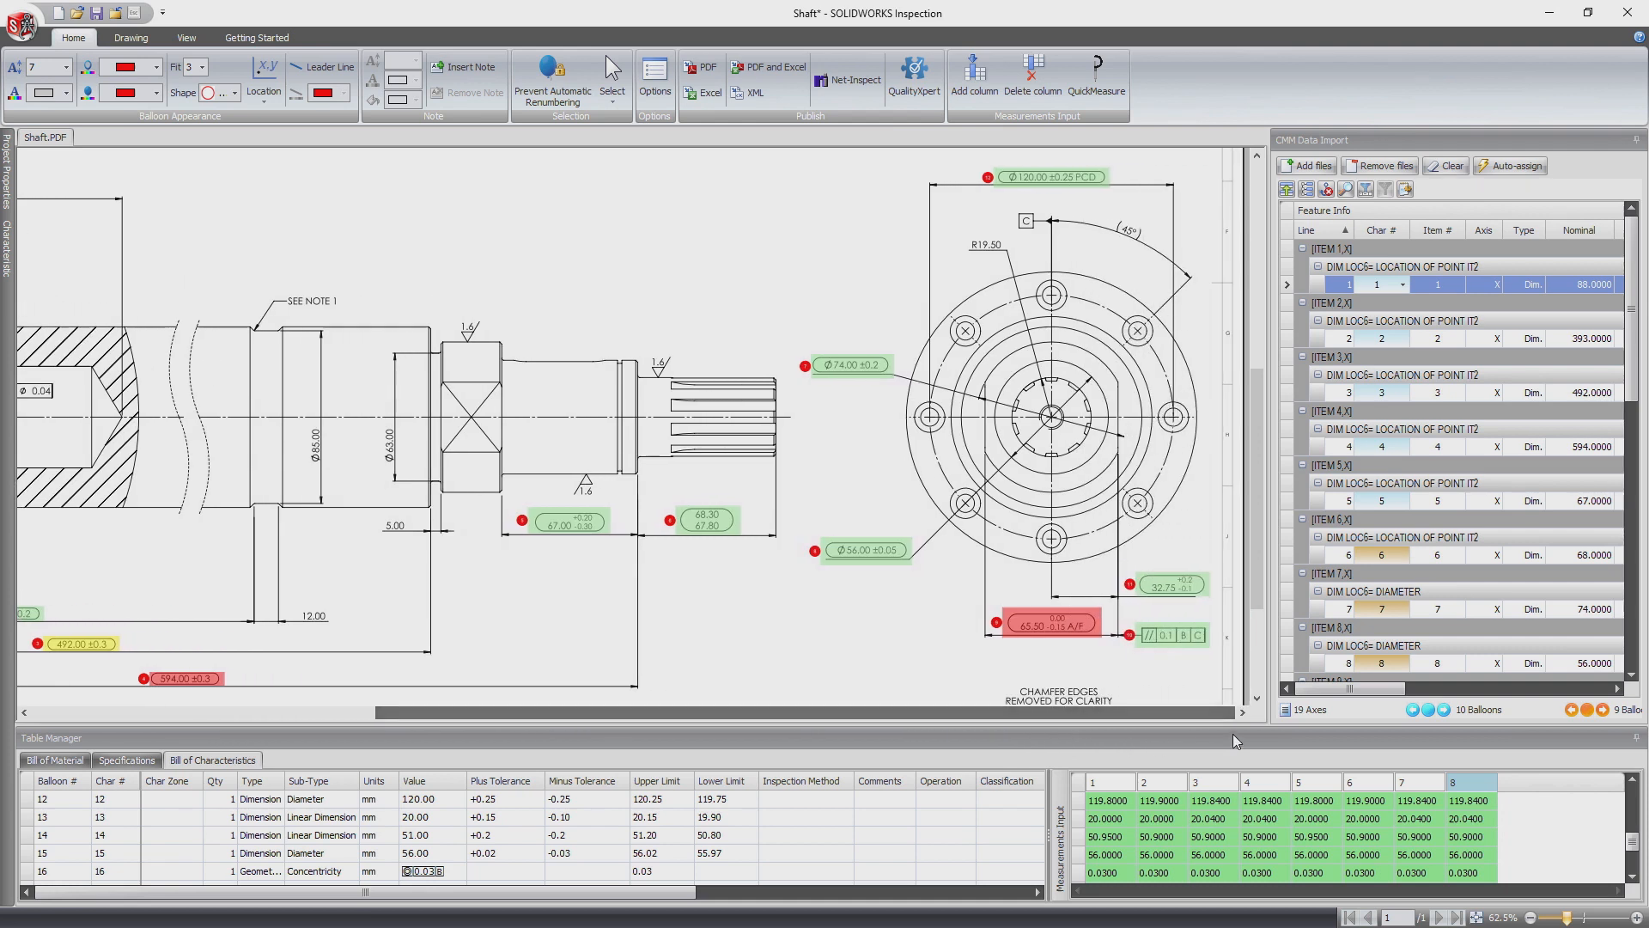
left_click_drag(1268, 610, 1263, 415)
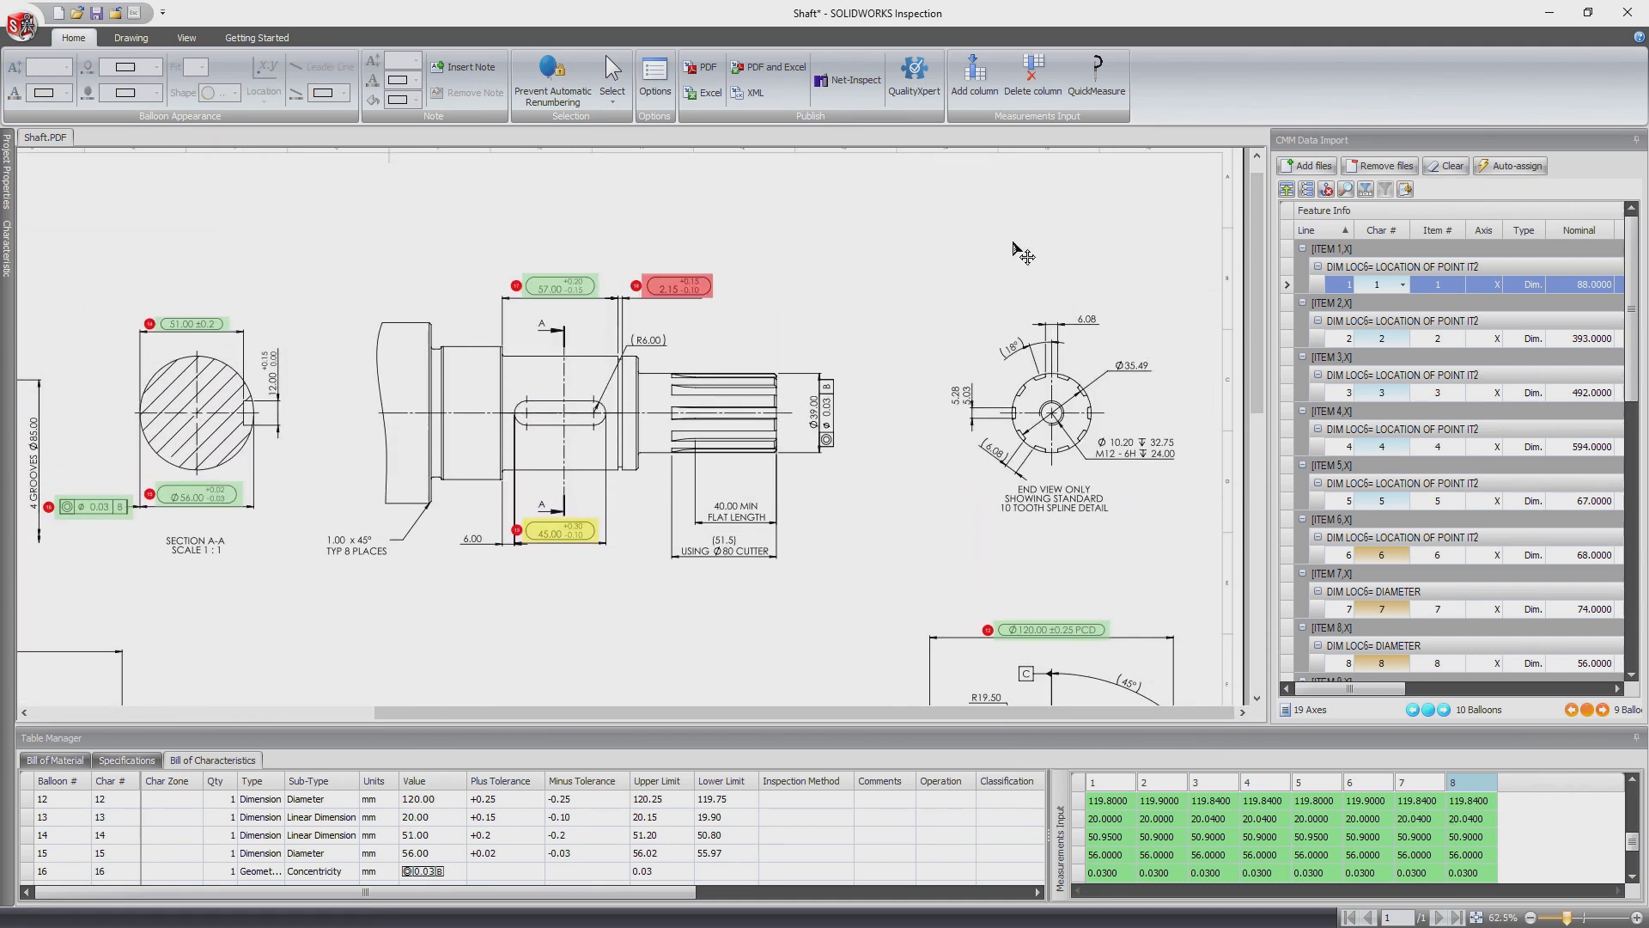
Step: Publish the project with Shaft.PDF to Net-Inspect as a new full detail FAI and review its Form 3 results in the browser
left_click(846, 83)
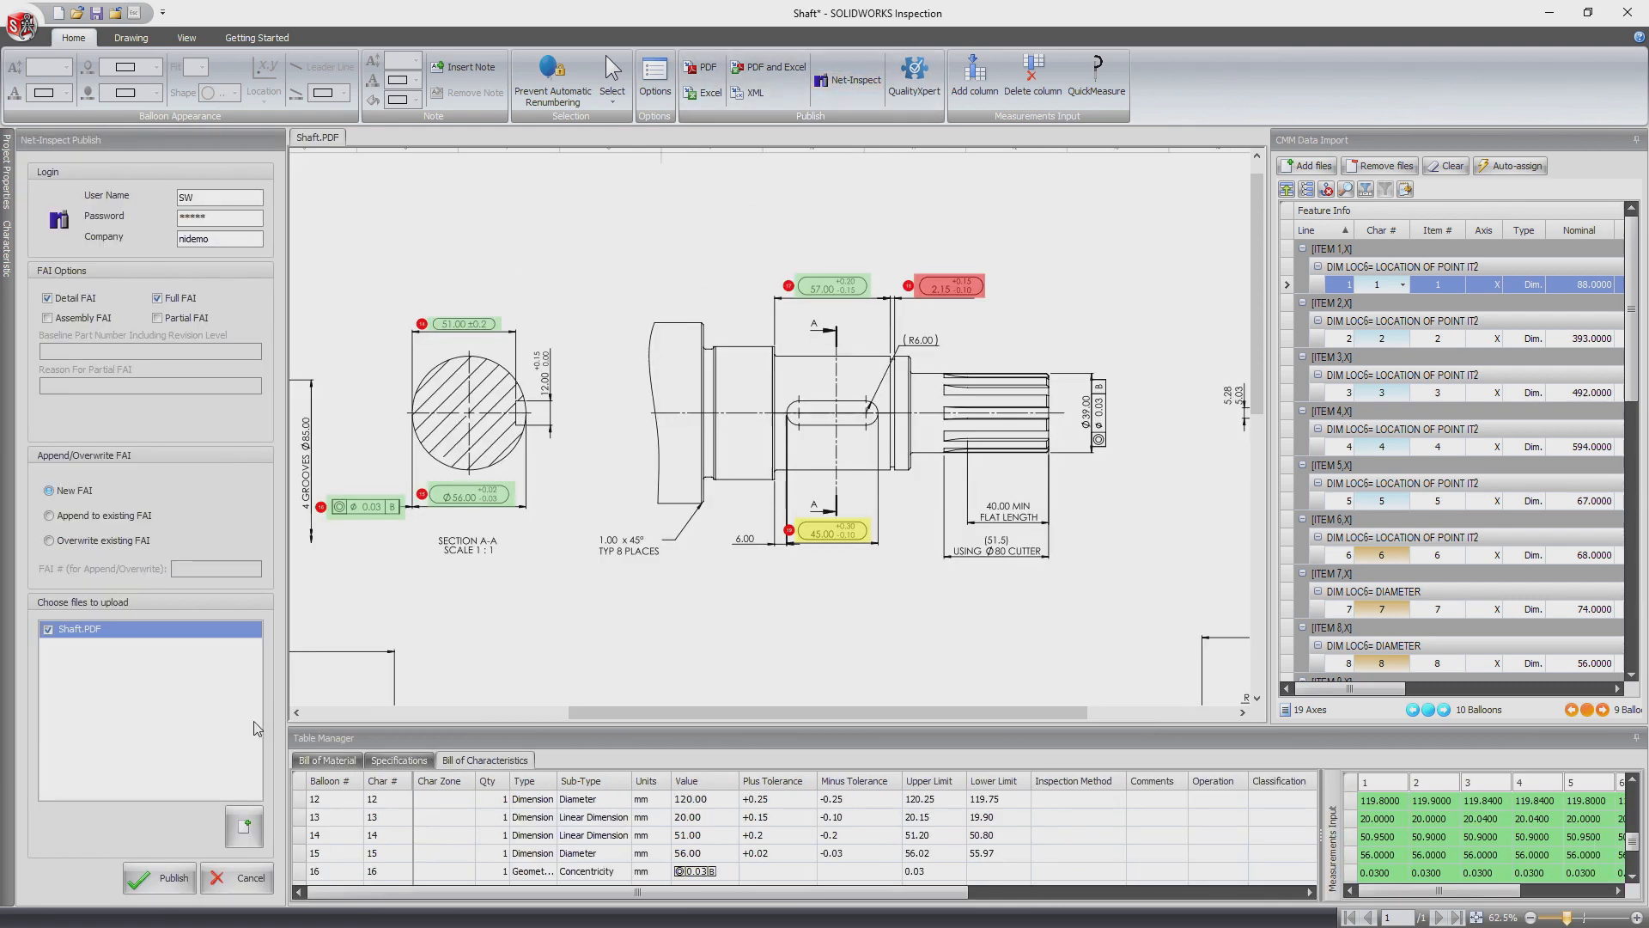
left_click(168, 882)
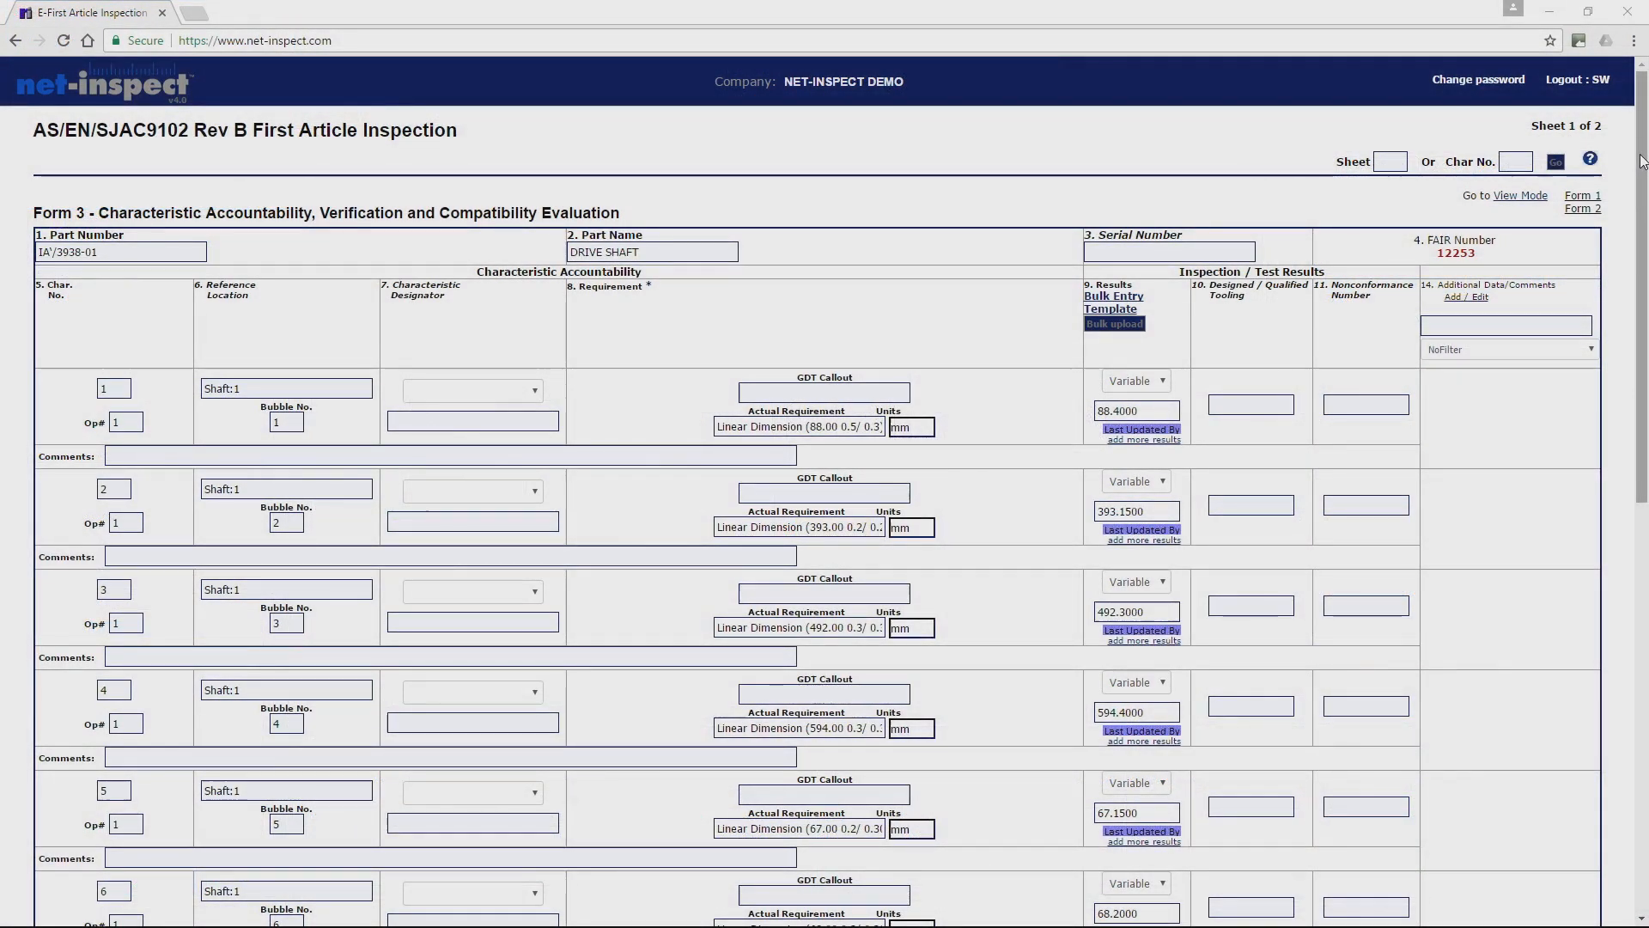
left_click_drag(1641, 162, 1645, 337)
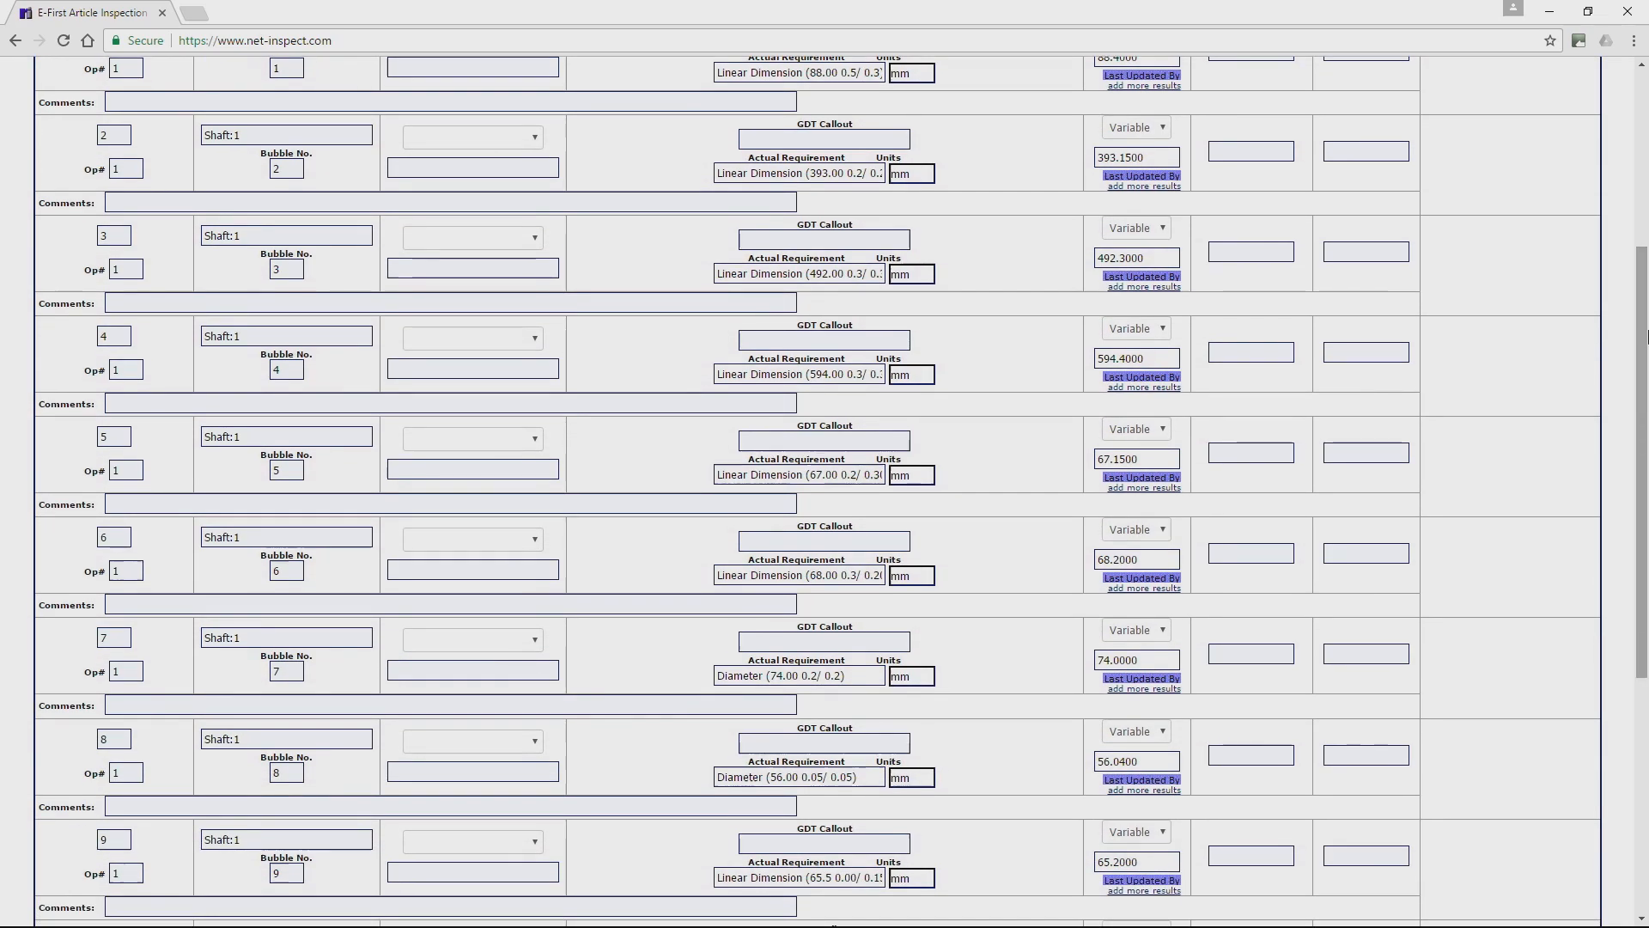